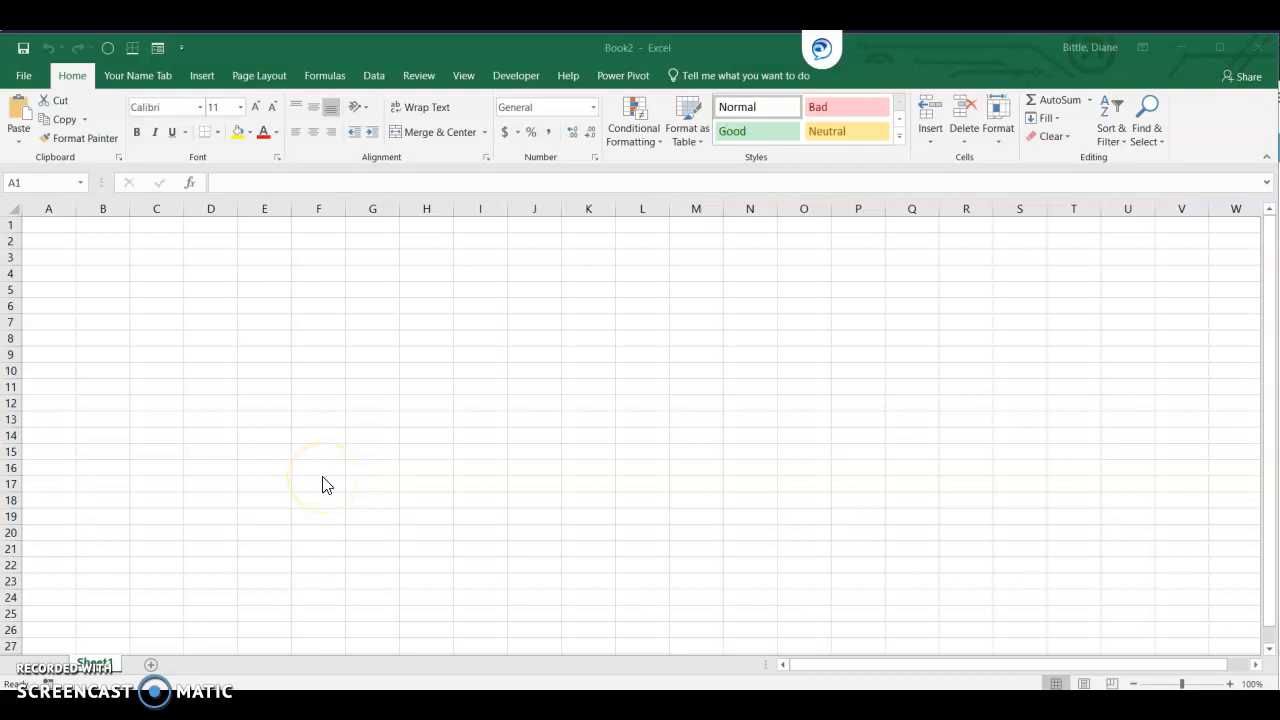
- Start a data import from a Microsoft Access database and open Database-10.accdb from the Chapter 10 folder
left_click(373, 78)
left_click(373, 78)
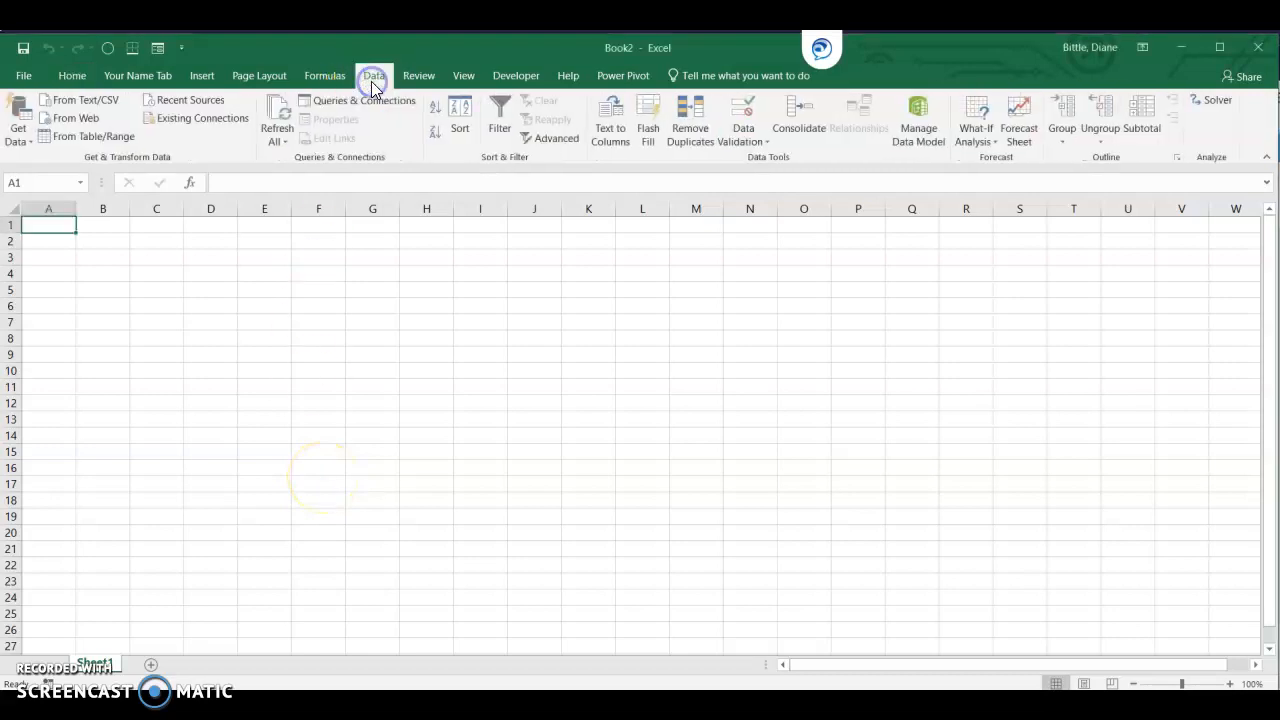
left_click(18, 135)
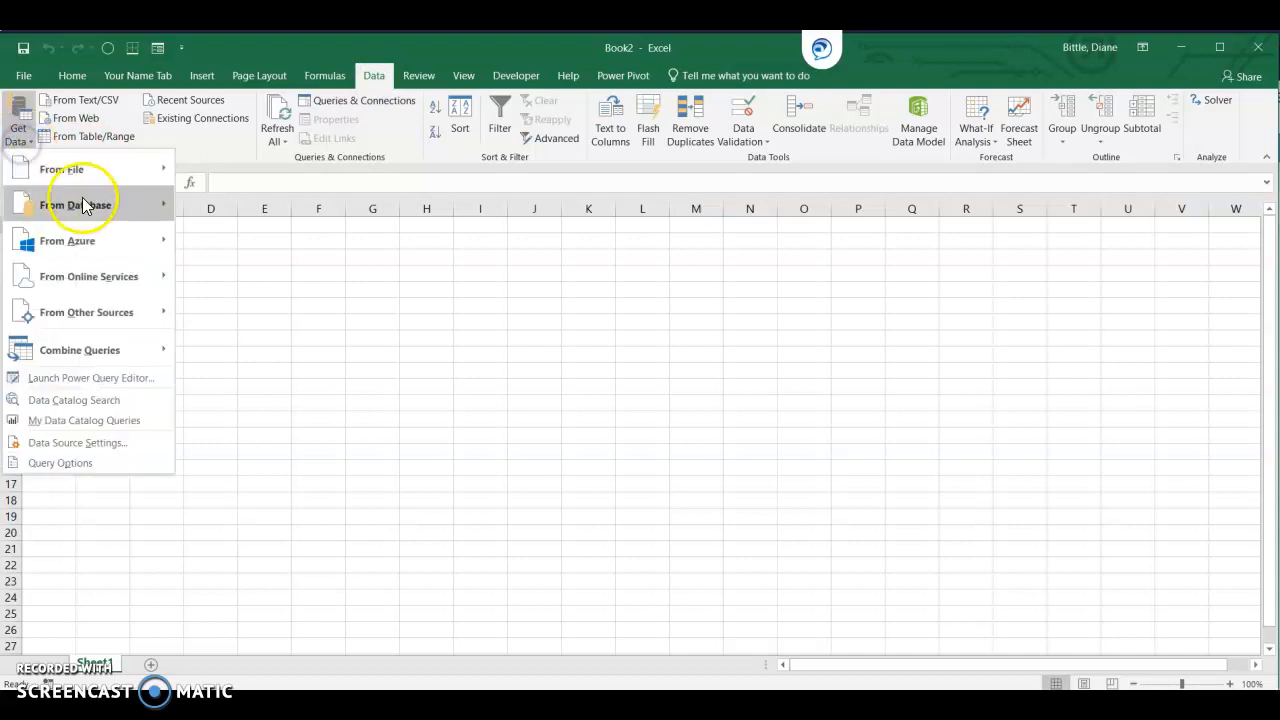
left_click(100, 207)
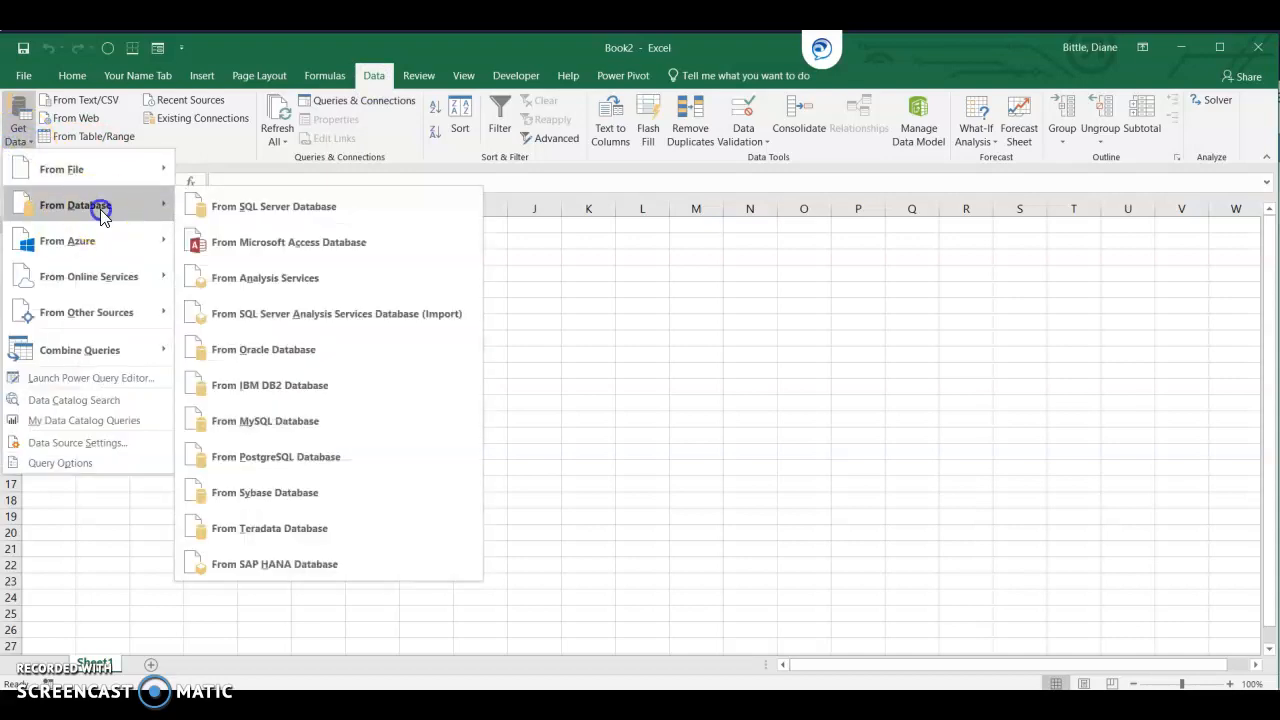
left_click(350, 242)
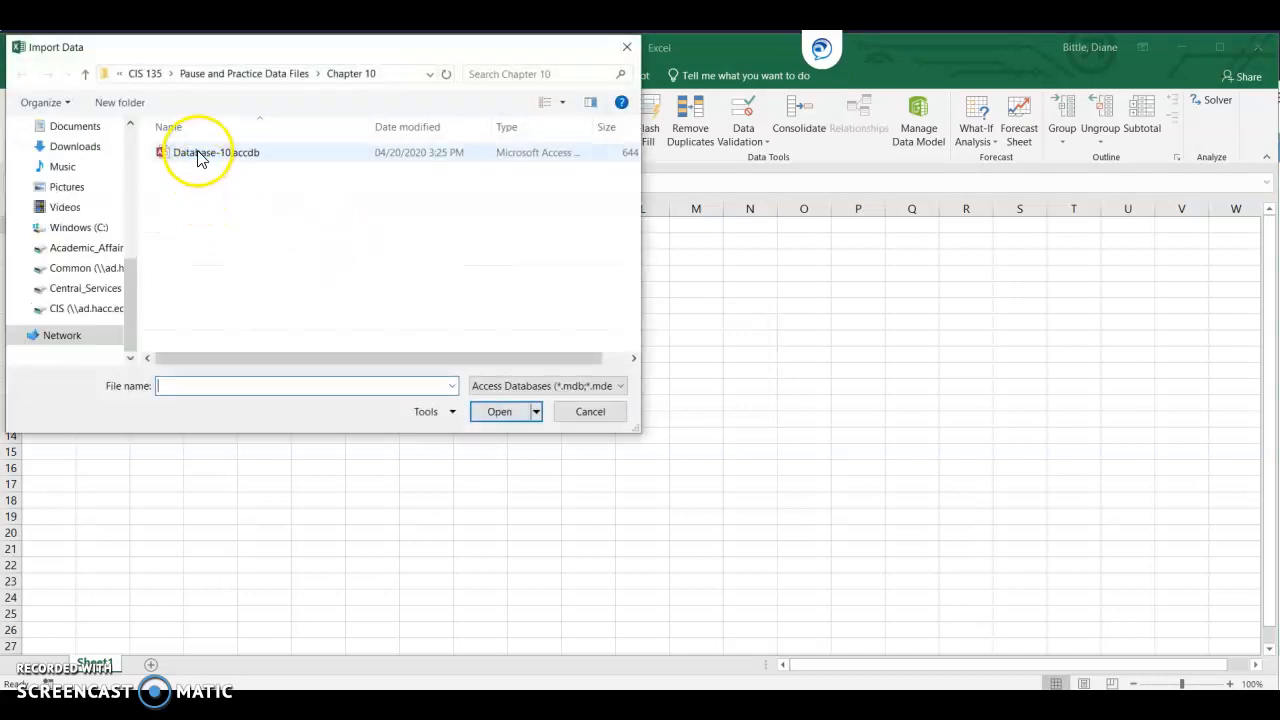
left_click(198, 153)
left_click(499, 413)
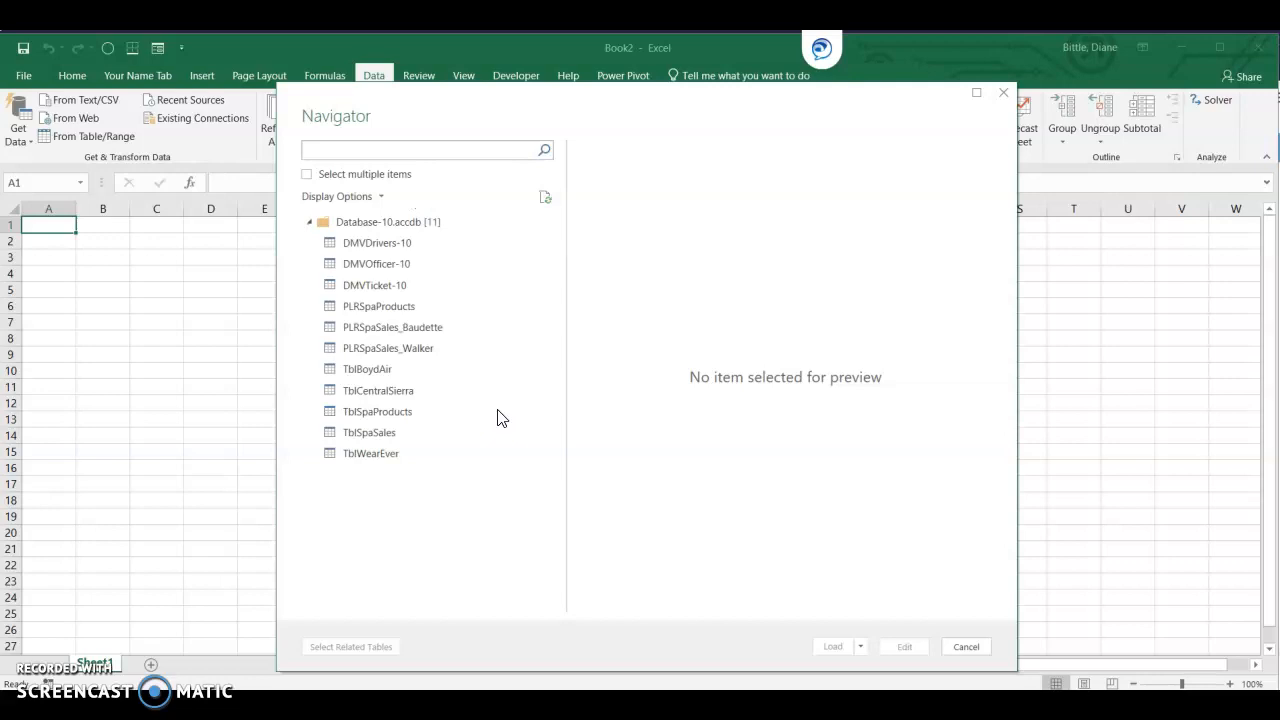
- Load TblSpaProducts from the database as a table on a new worksheet
left_click(407, 413)
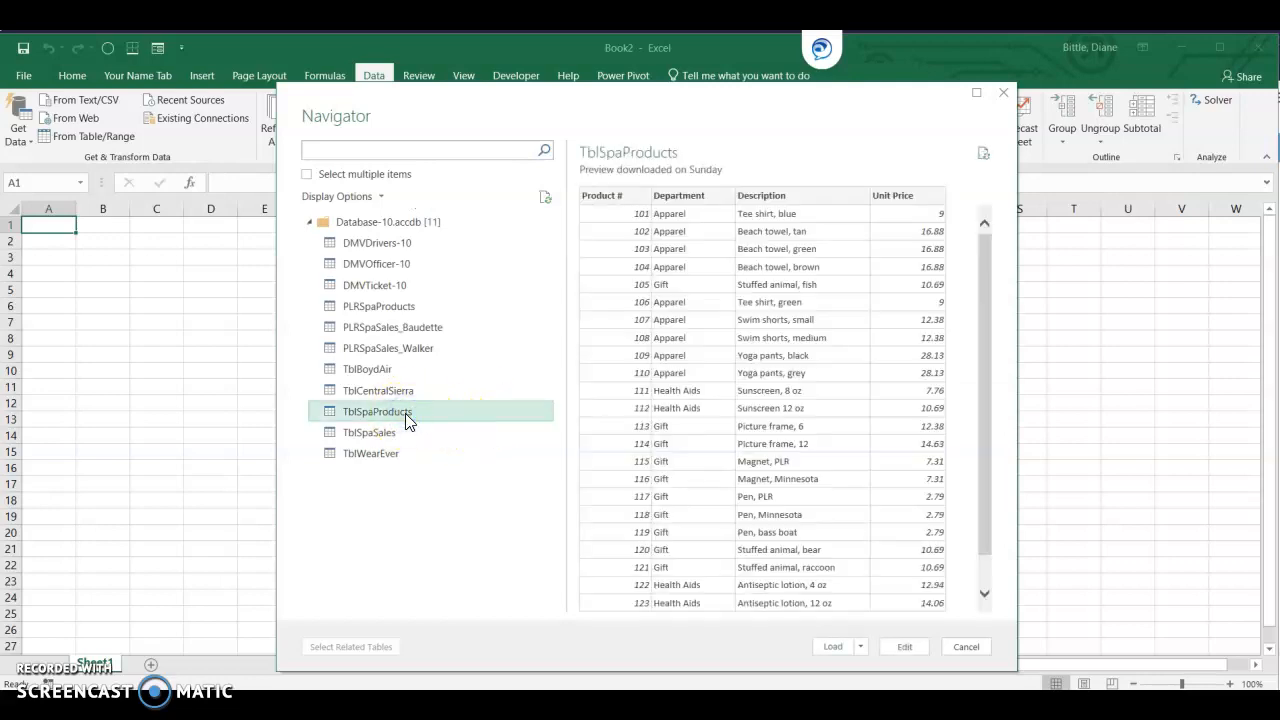
left_click(860, 646)
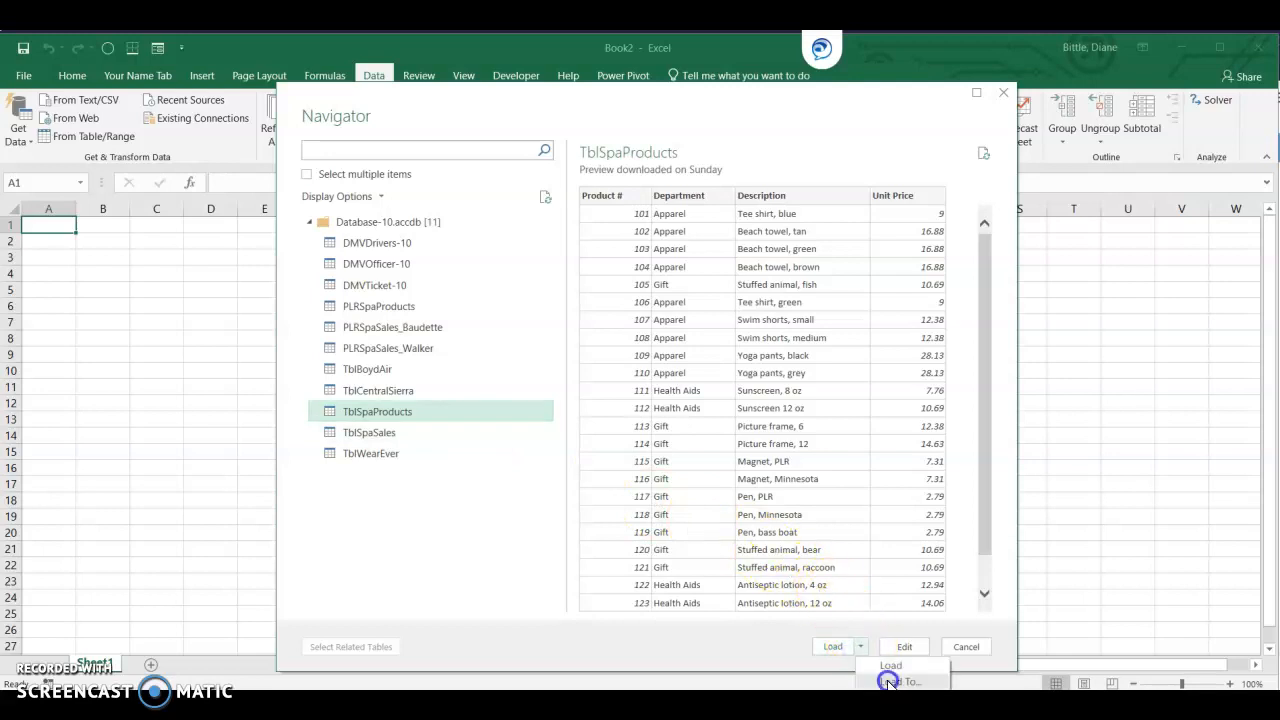
left_click(889, 682)
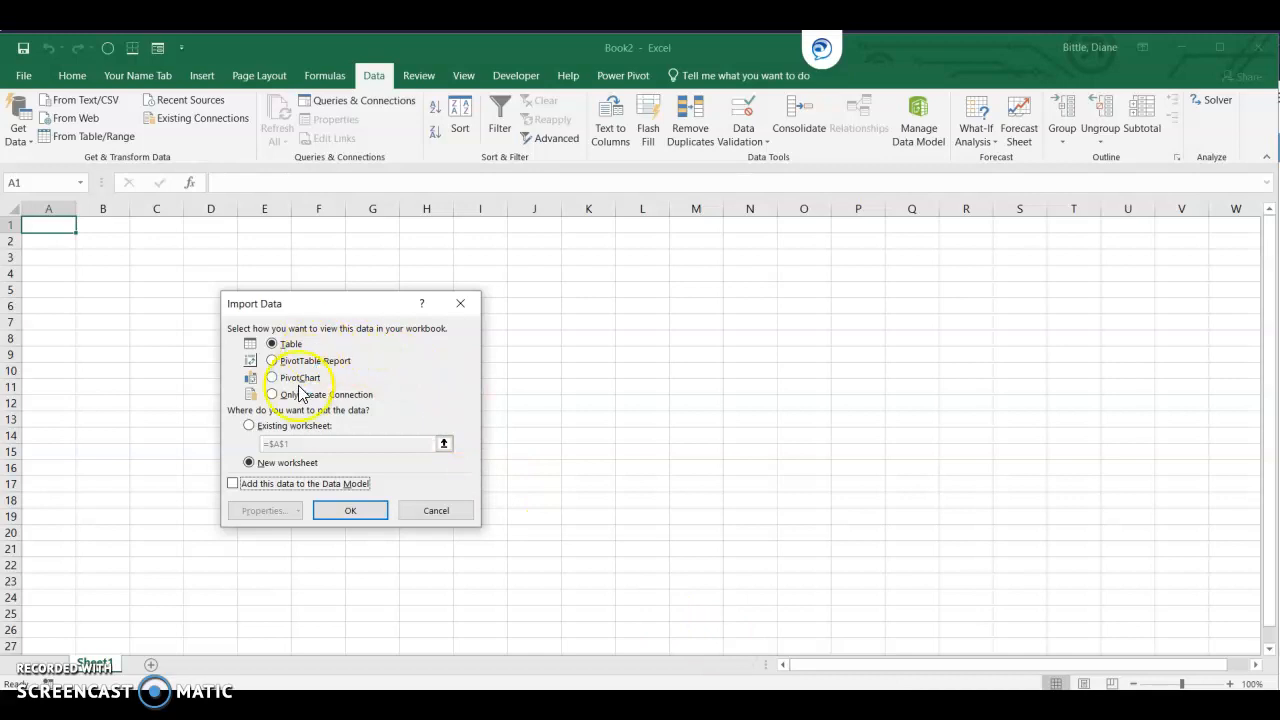
left_click(345, 511)
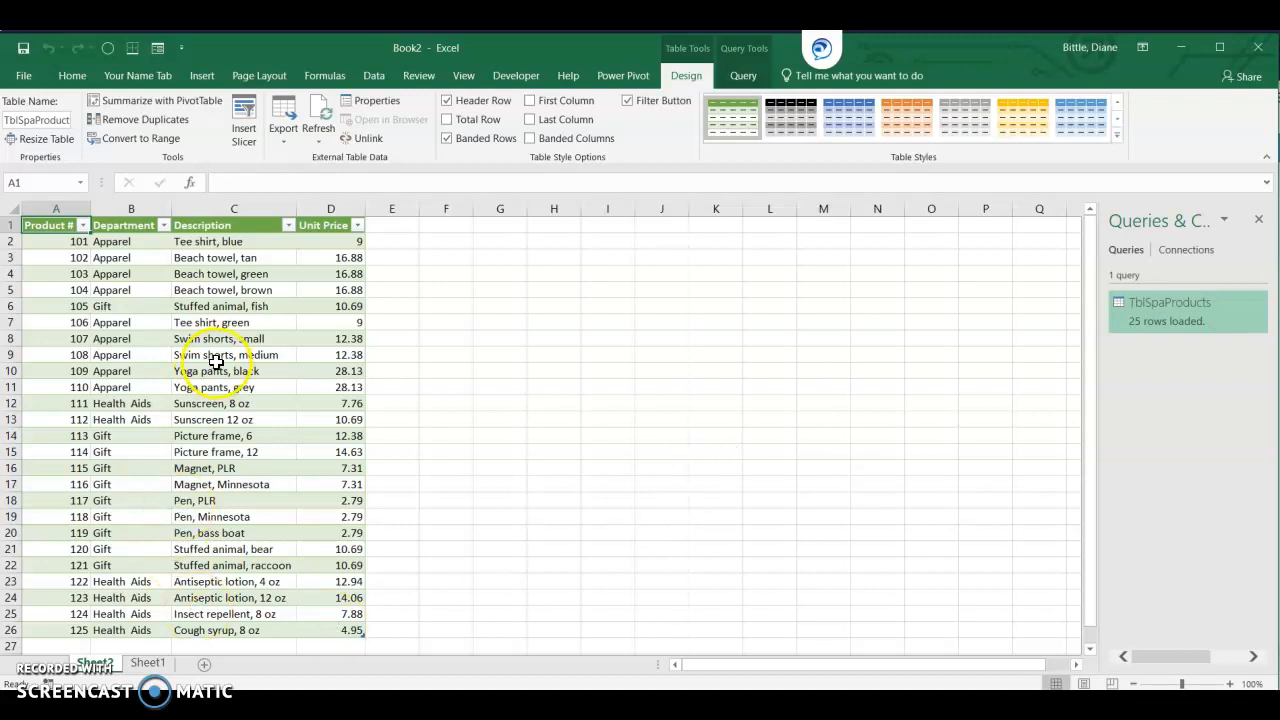
- From Sheet1, start a second Microsoft Access database import and open Database-10.accdb as its source
left_click(147, 664)
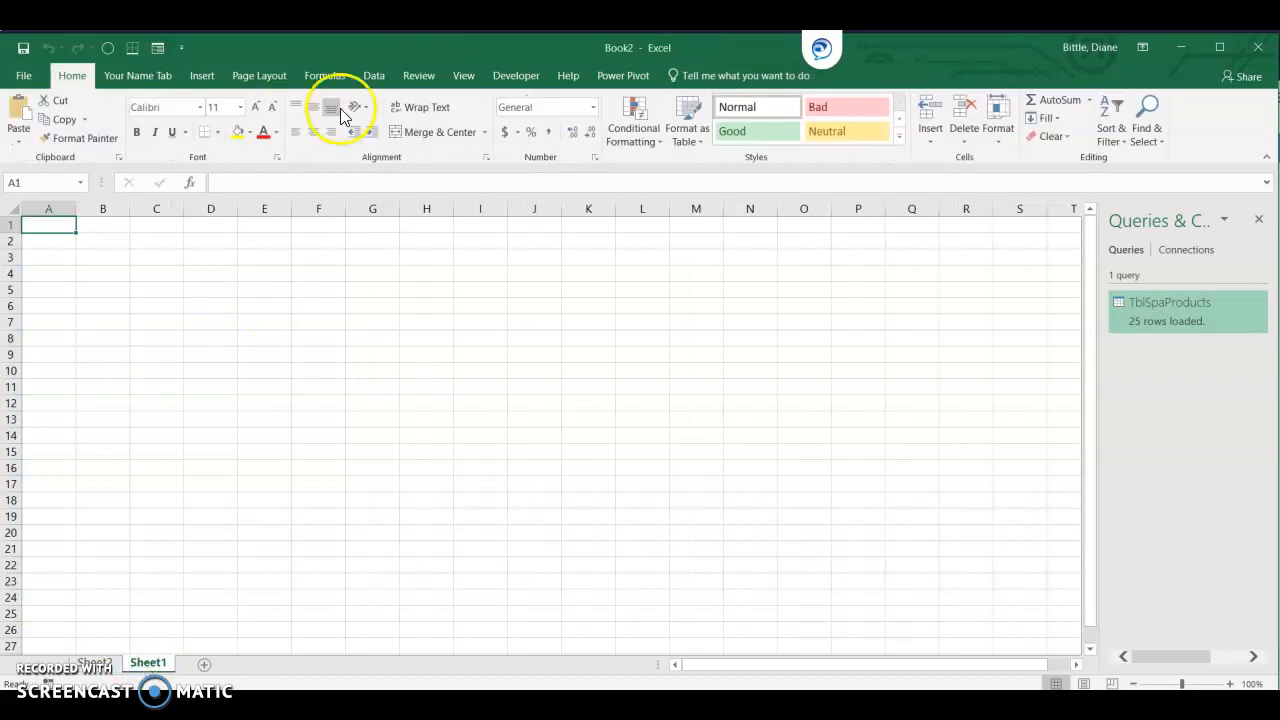
left_click(374, 76)
left_click(17, 128)
left_click(72, 204)
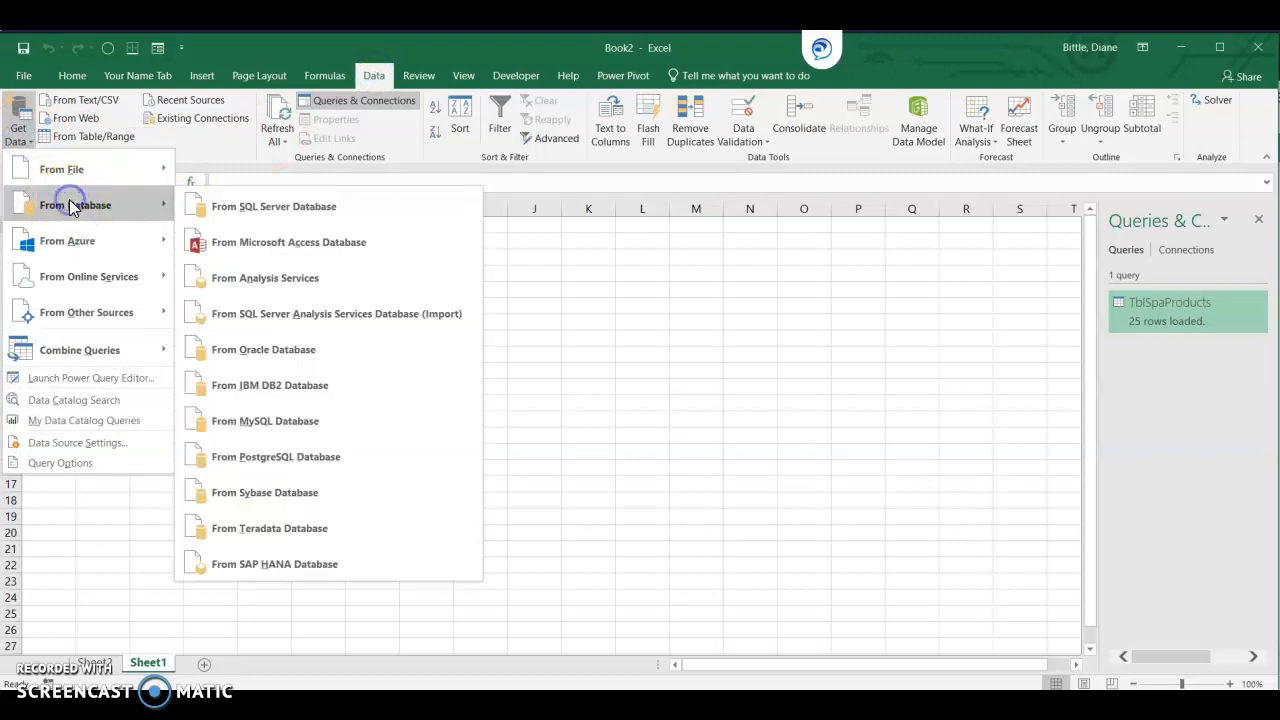
left_click(310, 244)
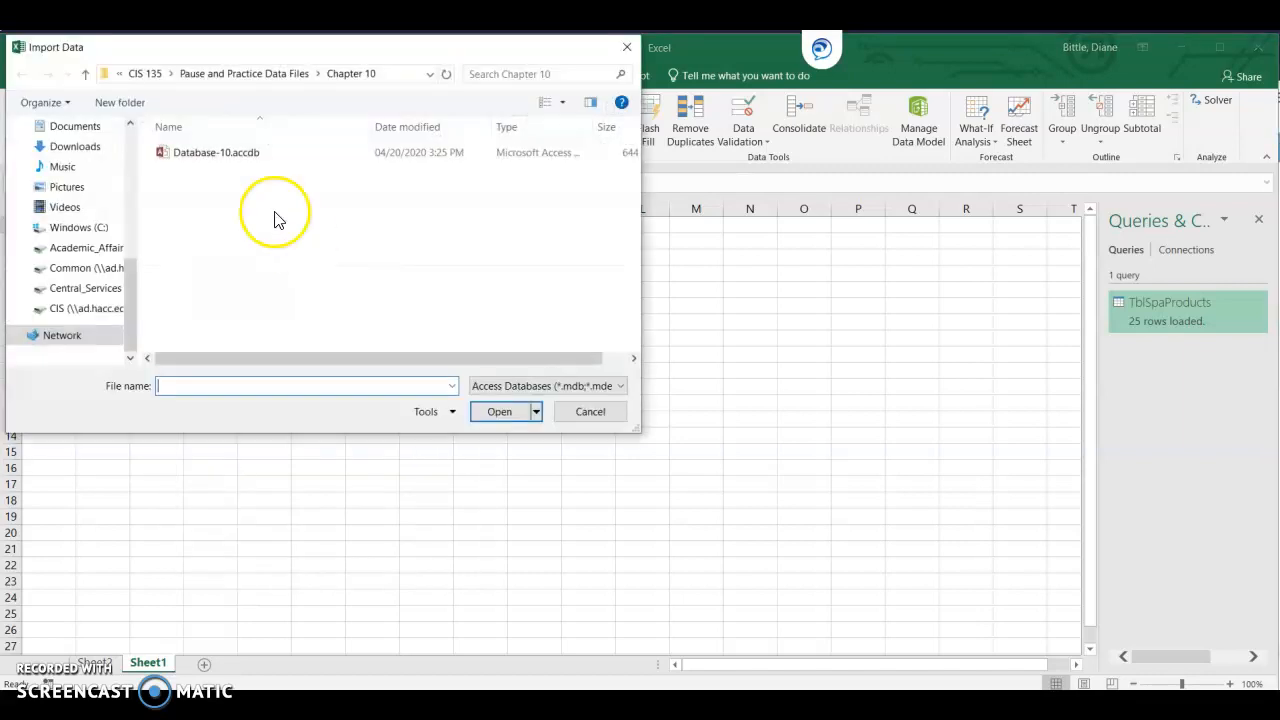
left_click(240, 157)
left_click(484, 411)
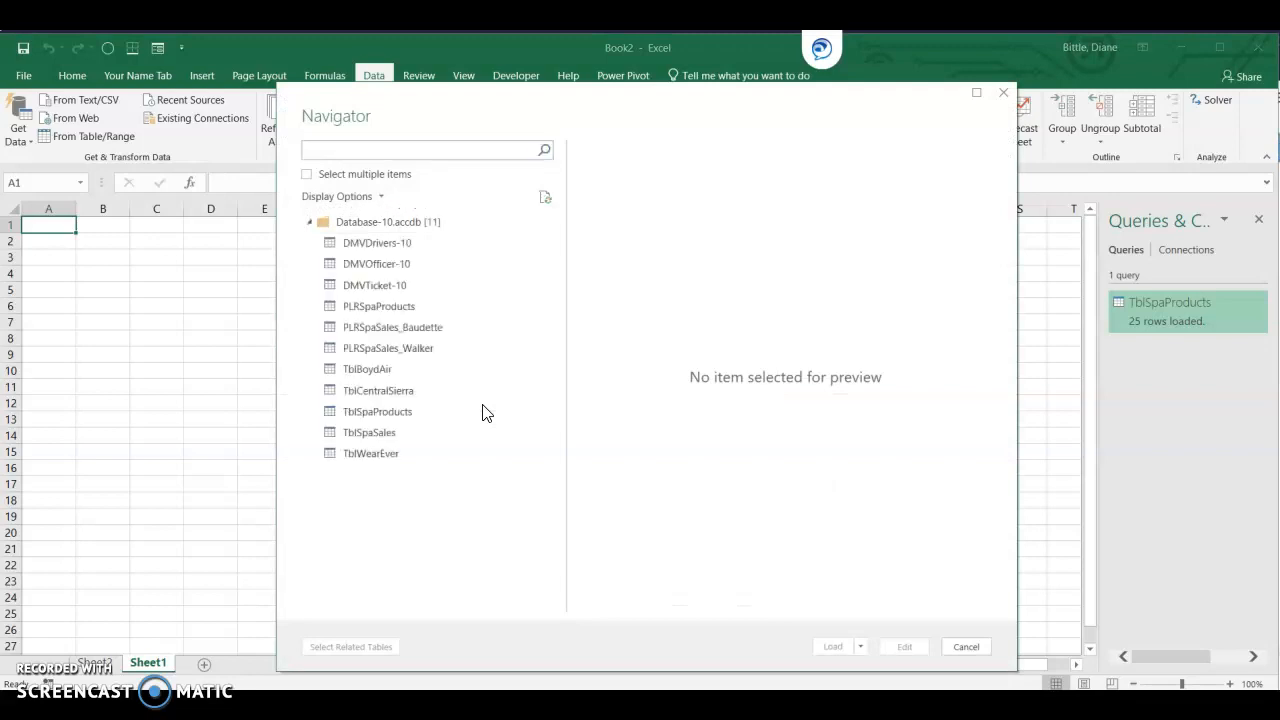
- Load TblSpaSales from the database as a table on a new worksheet
left_click(392, 434)
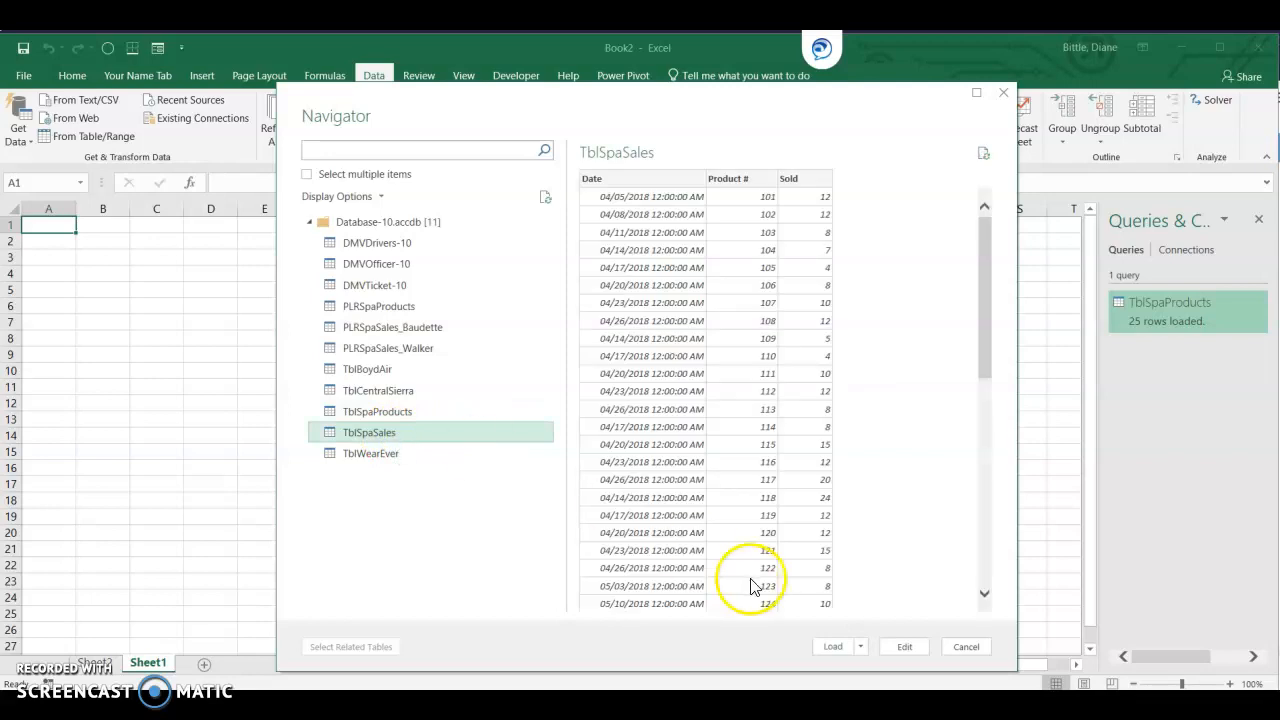
left_click(861, 647)
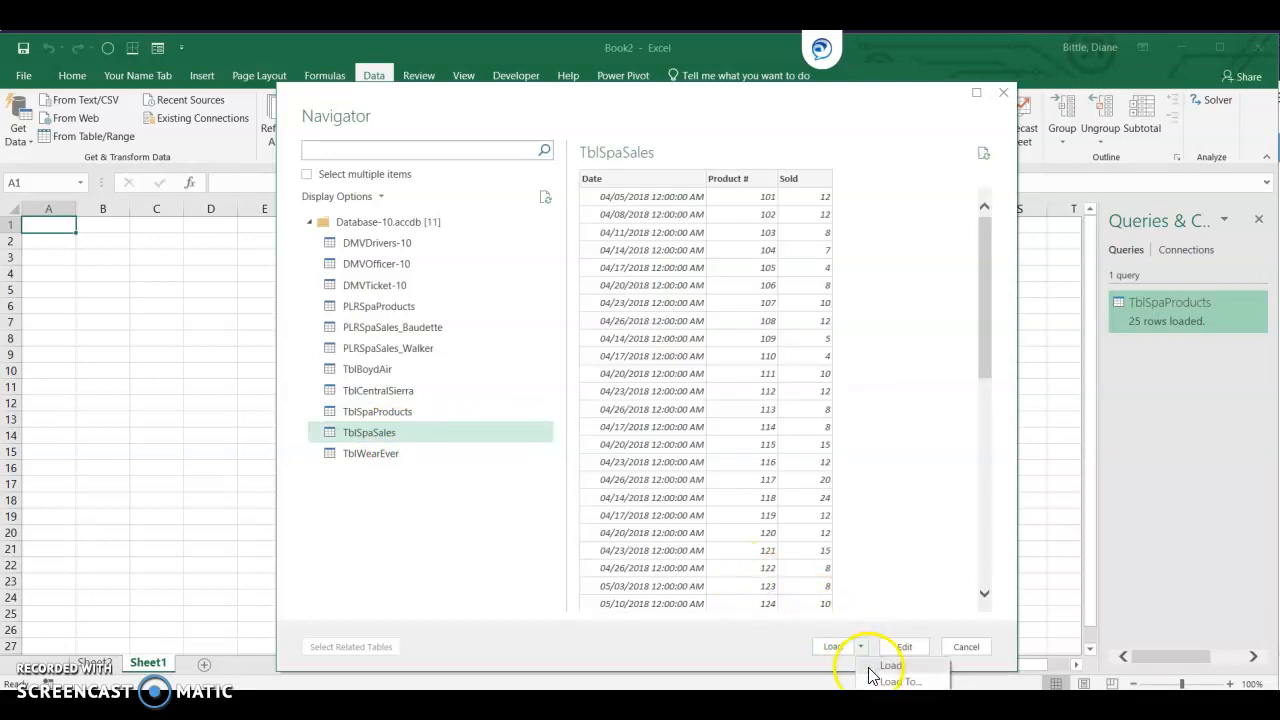
left_click(885, 681)
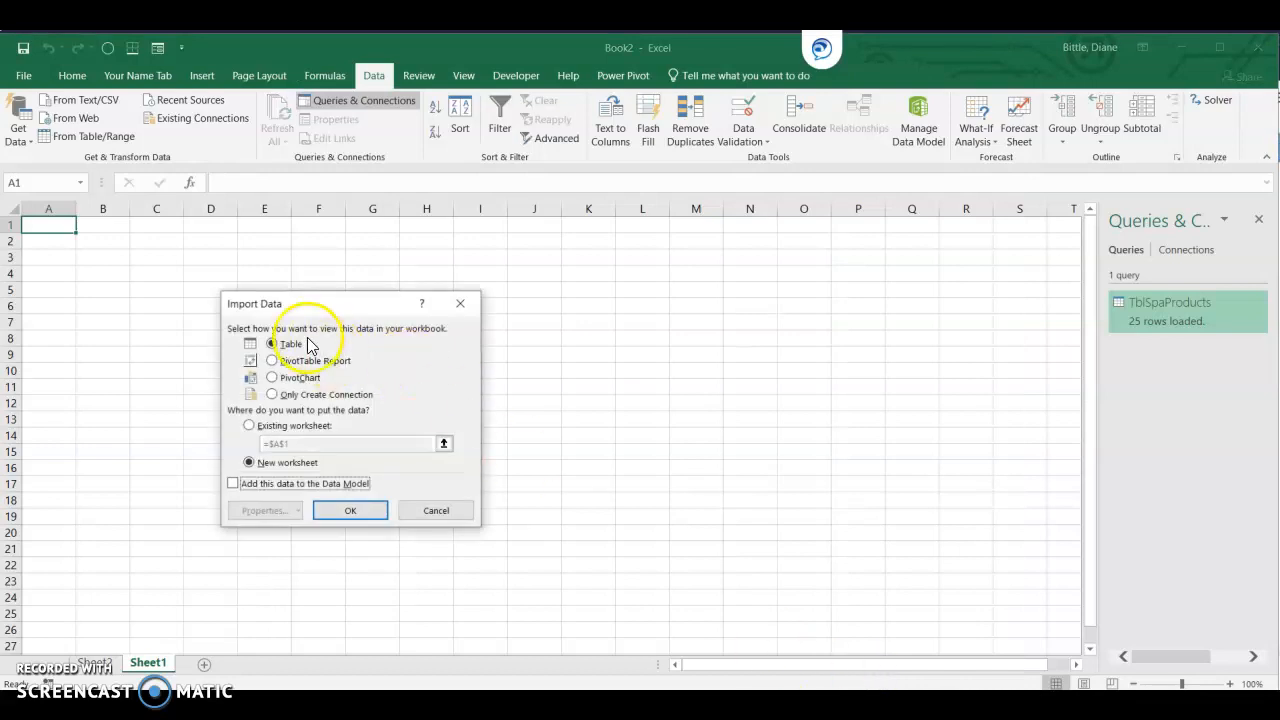
left_click(336, 510)
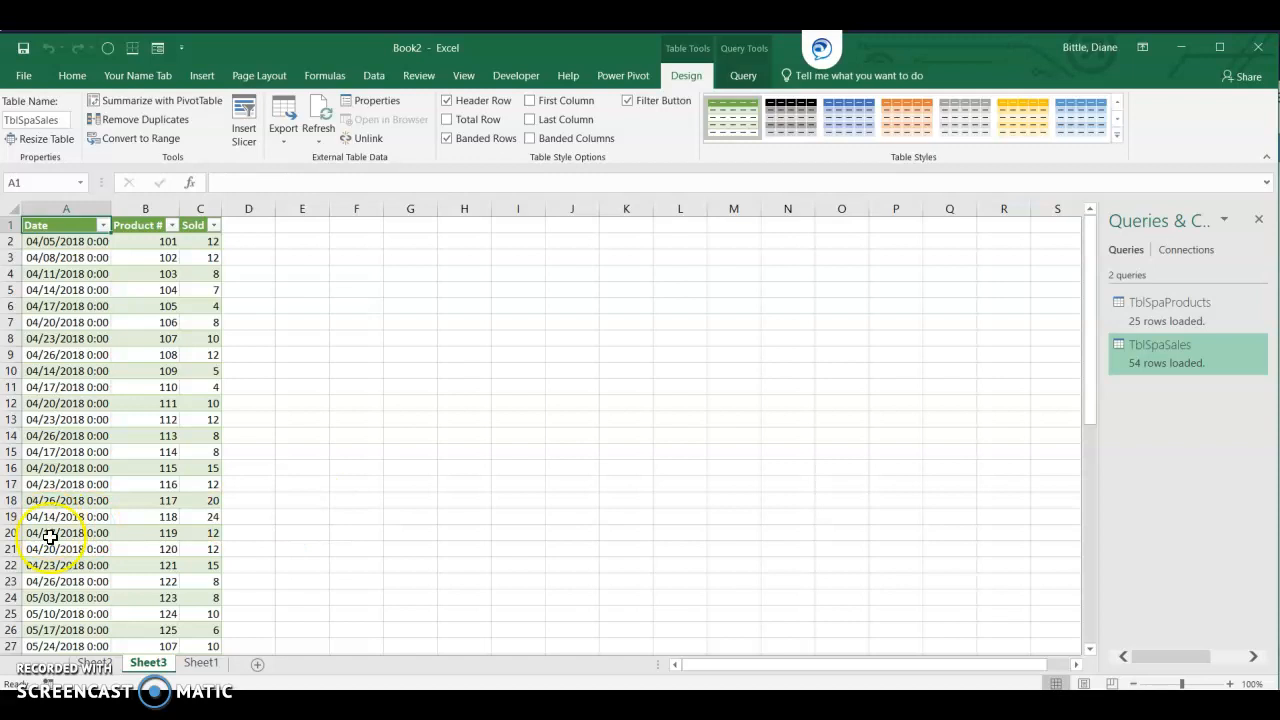
- Rename the sheet with the products table as Spa Products and the sheet with the sales table as Spa Sales
left_click(90, 665)
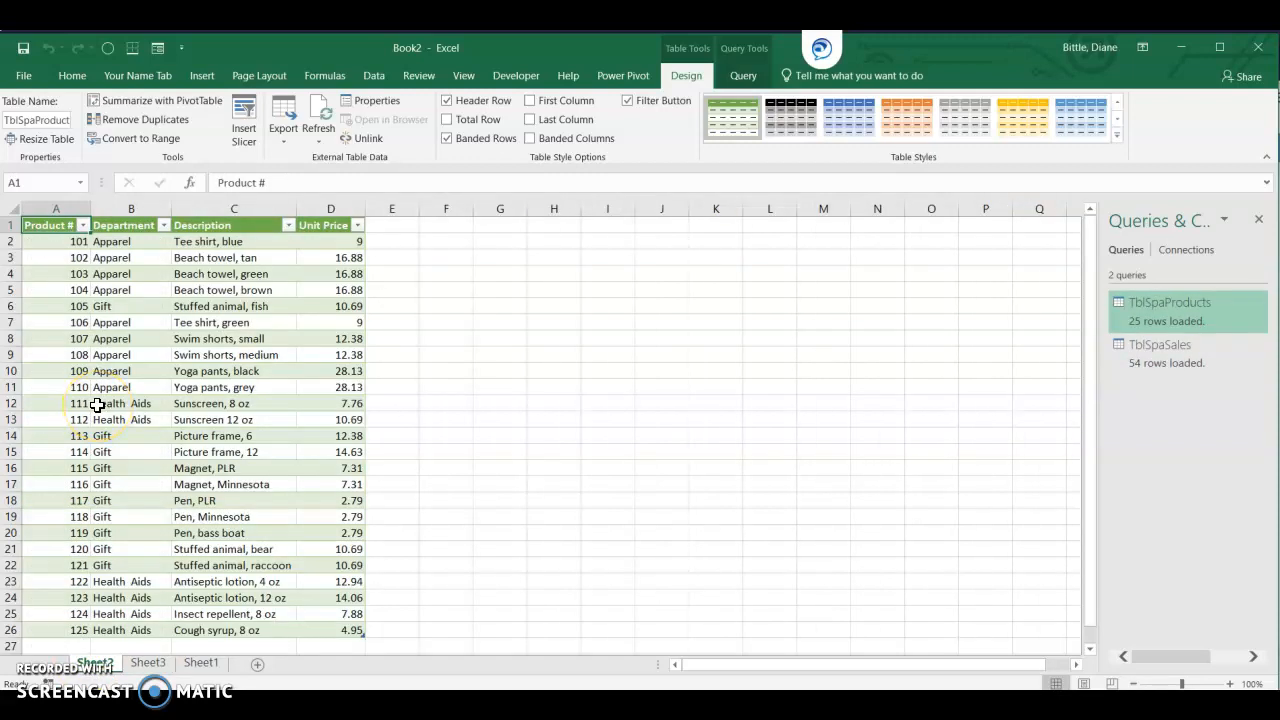
double_click(97, 658)
type("Spa ")
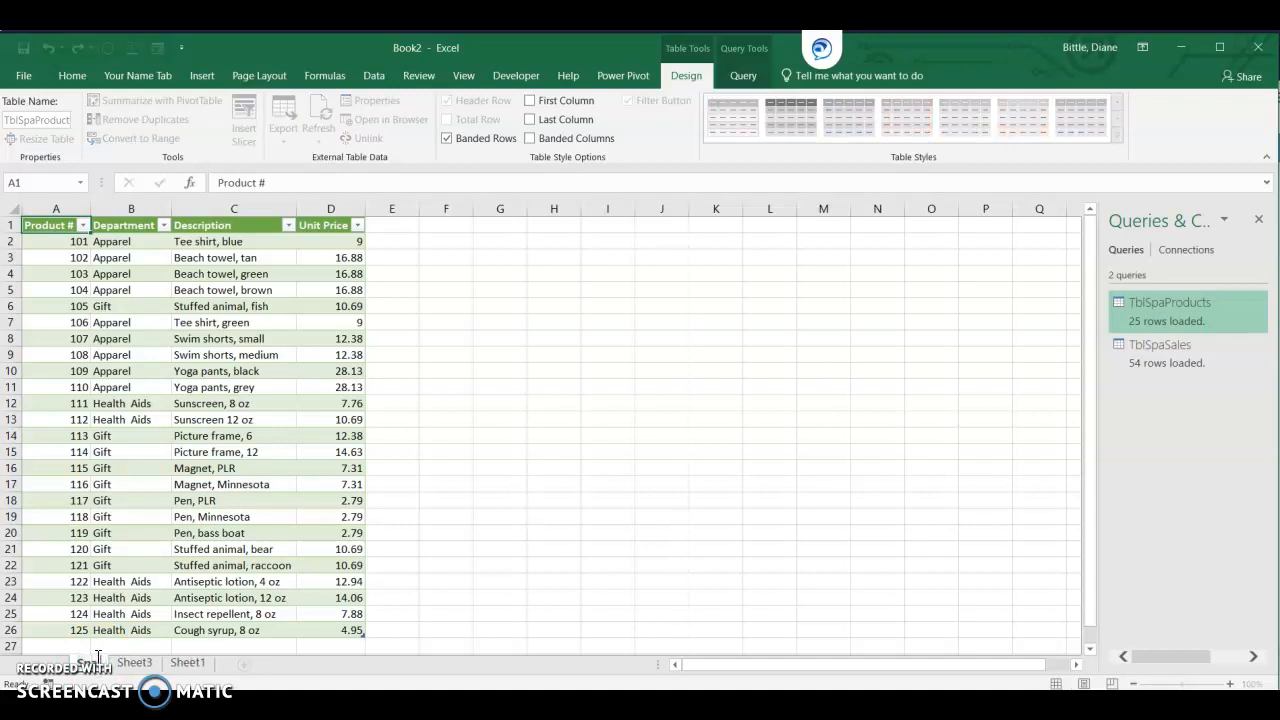
type("Products")
left_click(178, 665)
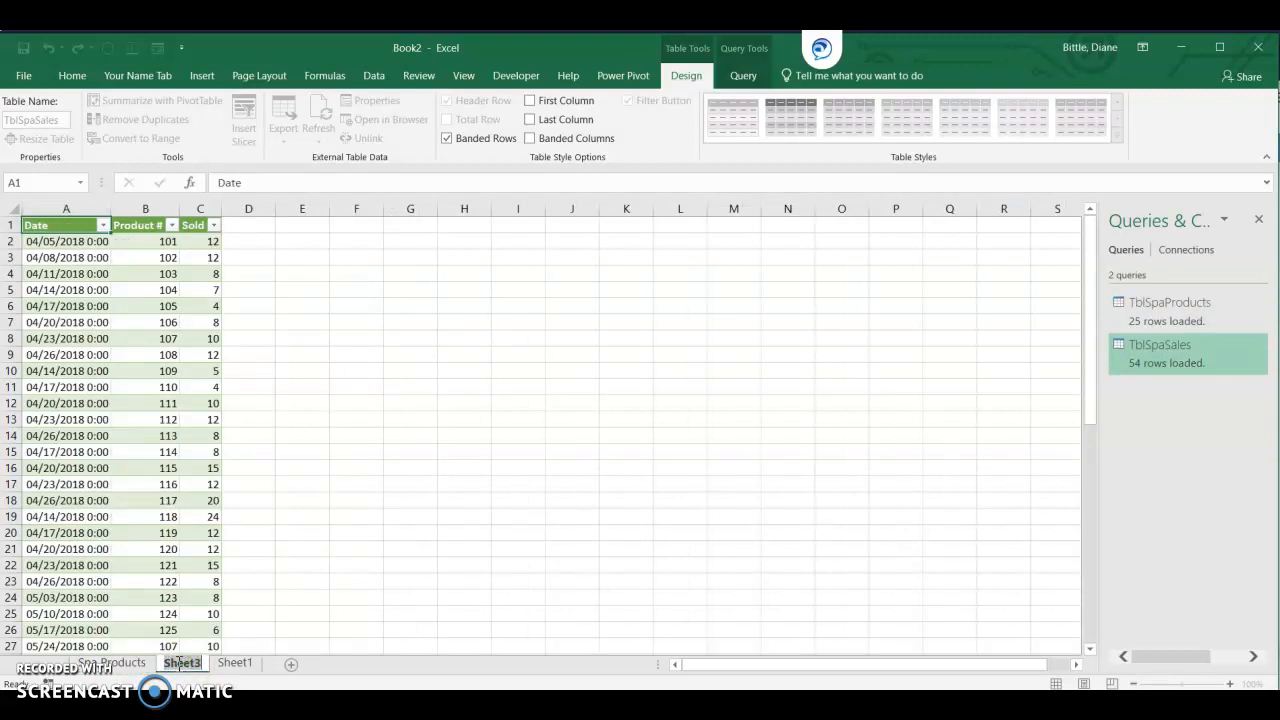
type("Spa Sales")
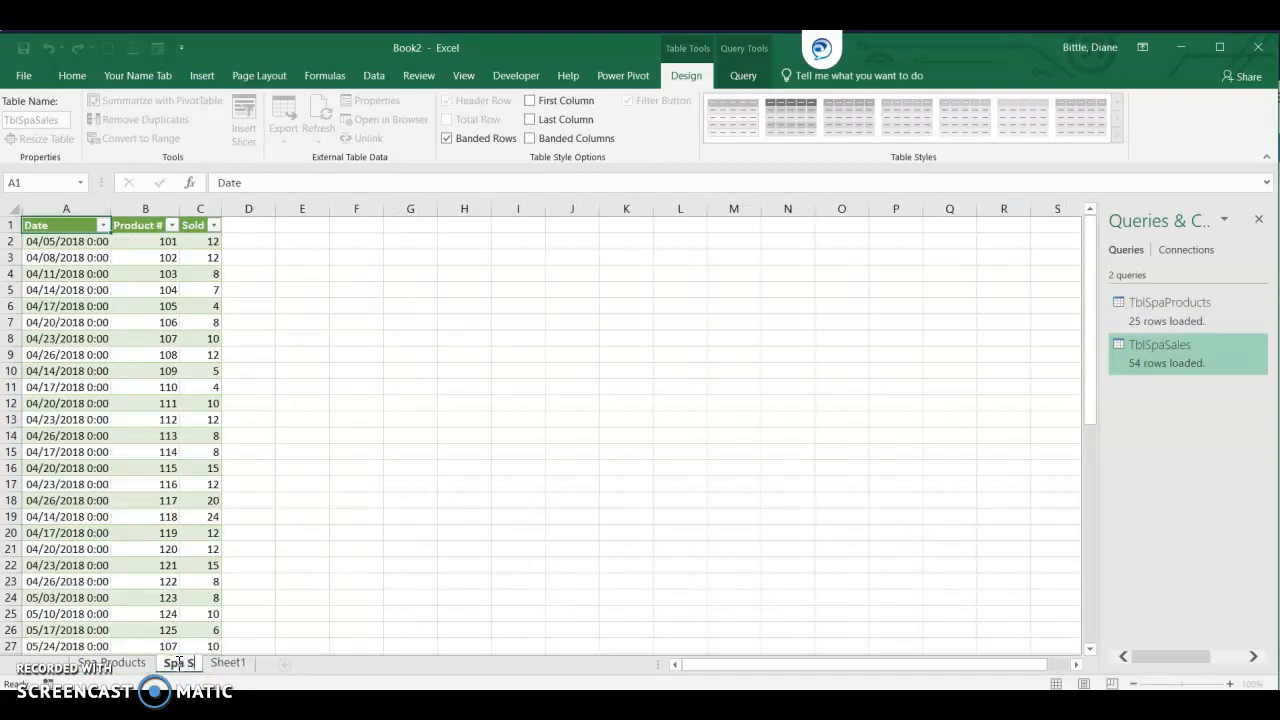
key("Return")
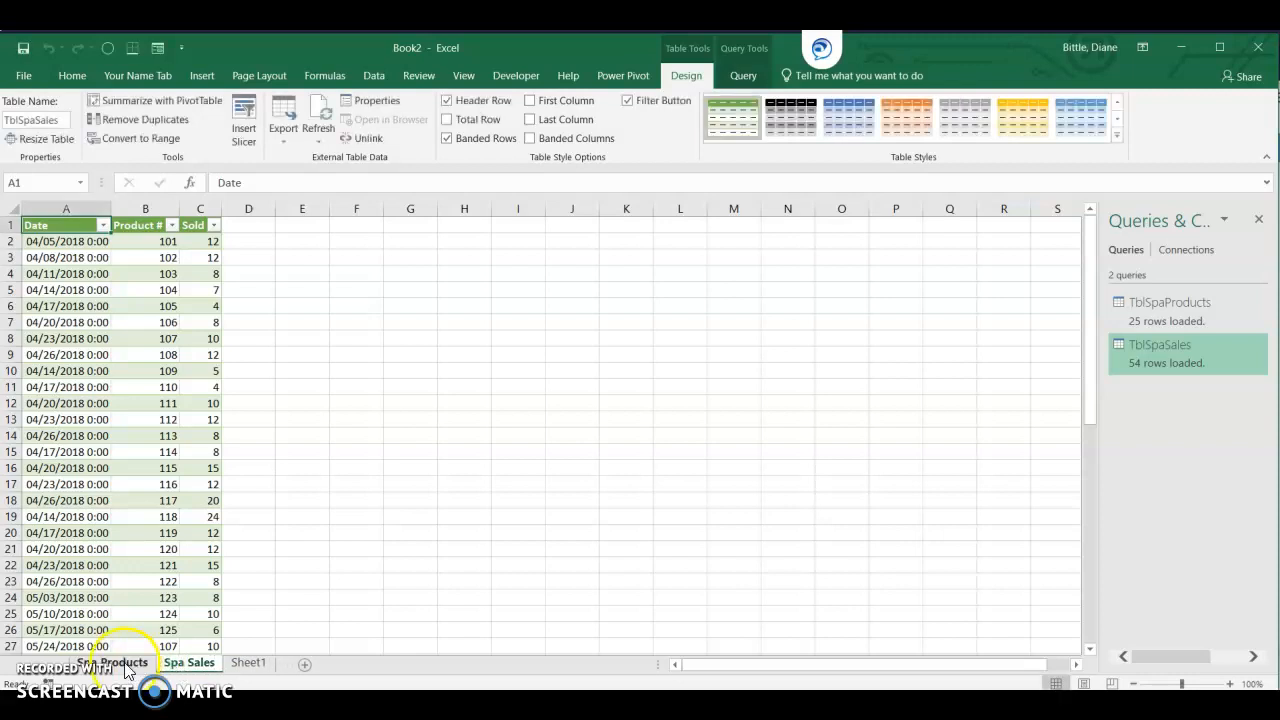
- Summarize the TblSpaProducts table with a PivotTable on a new worksheet, adding its data to the Data Model
left_click(118, 664)
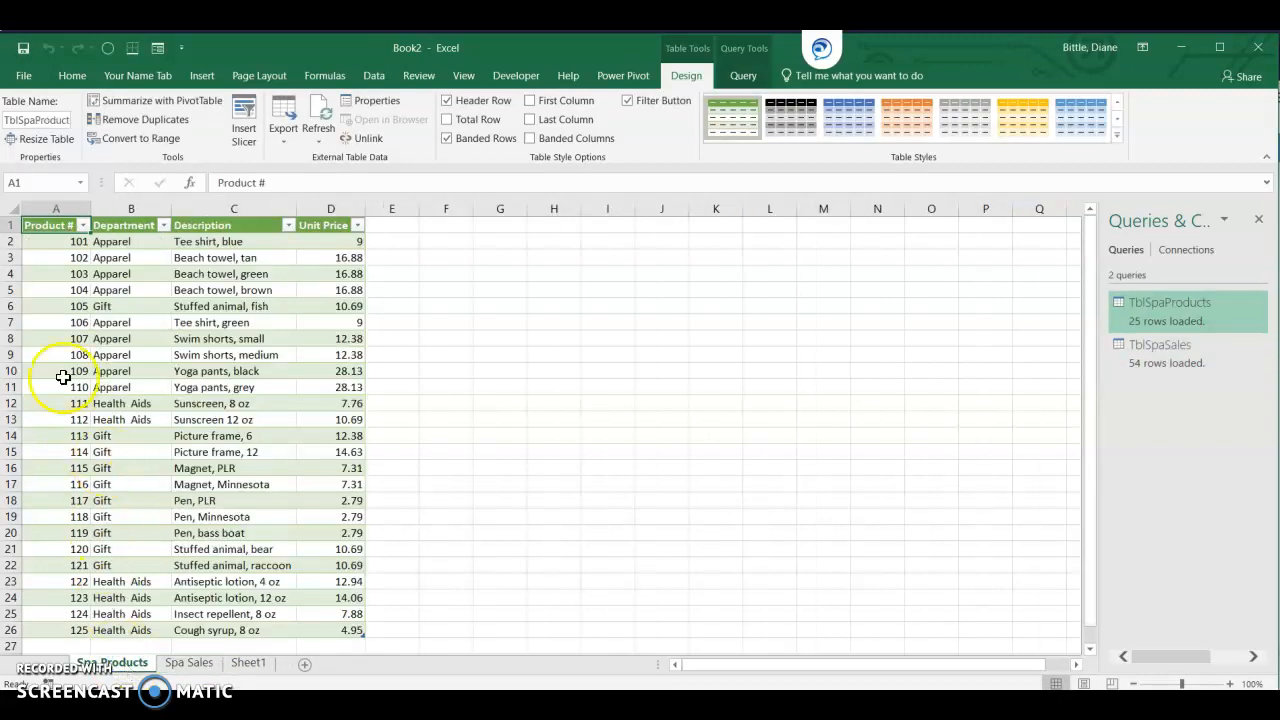
left_click(60, 246)
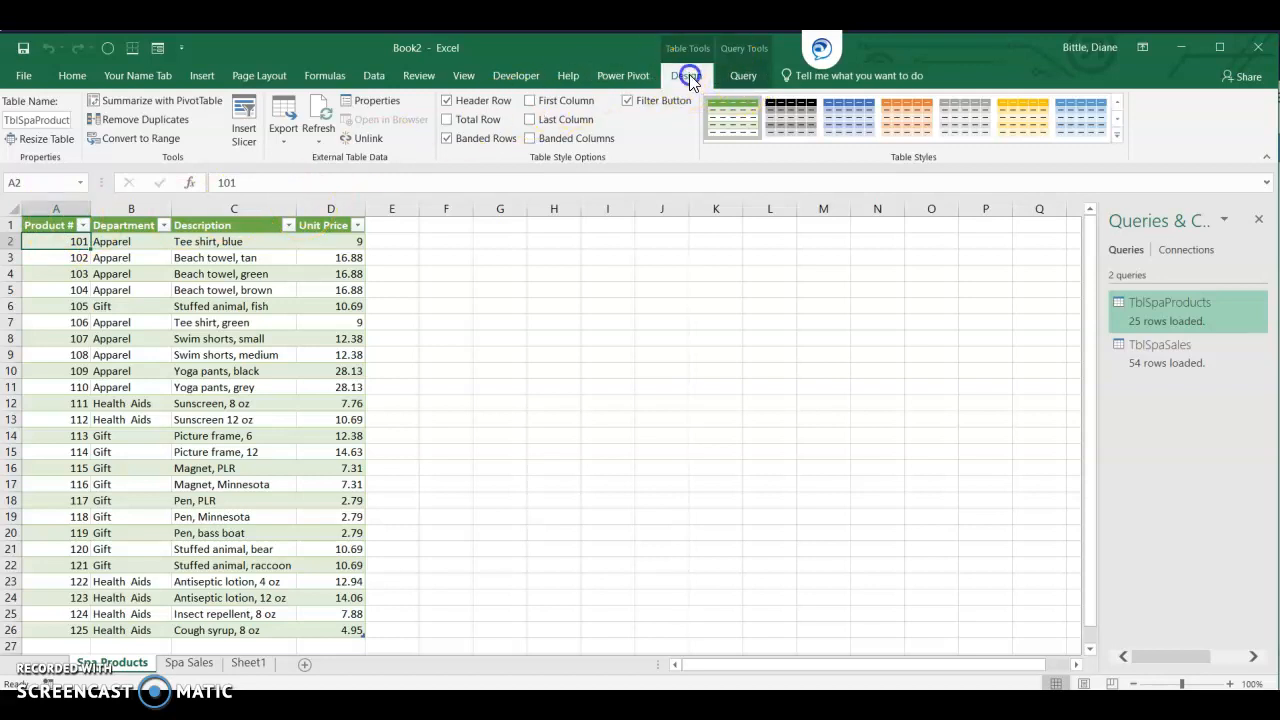
left_click(147, 101)
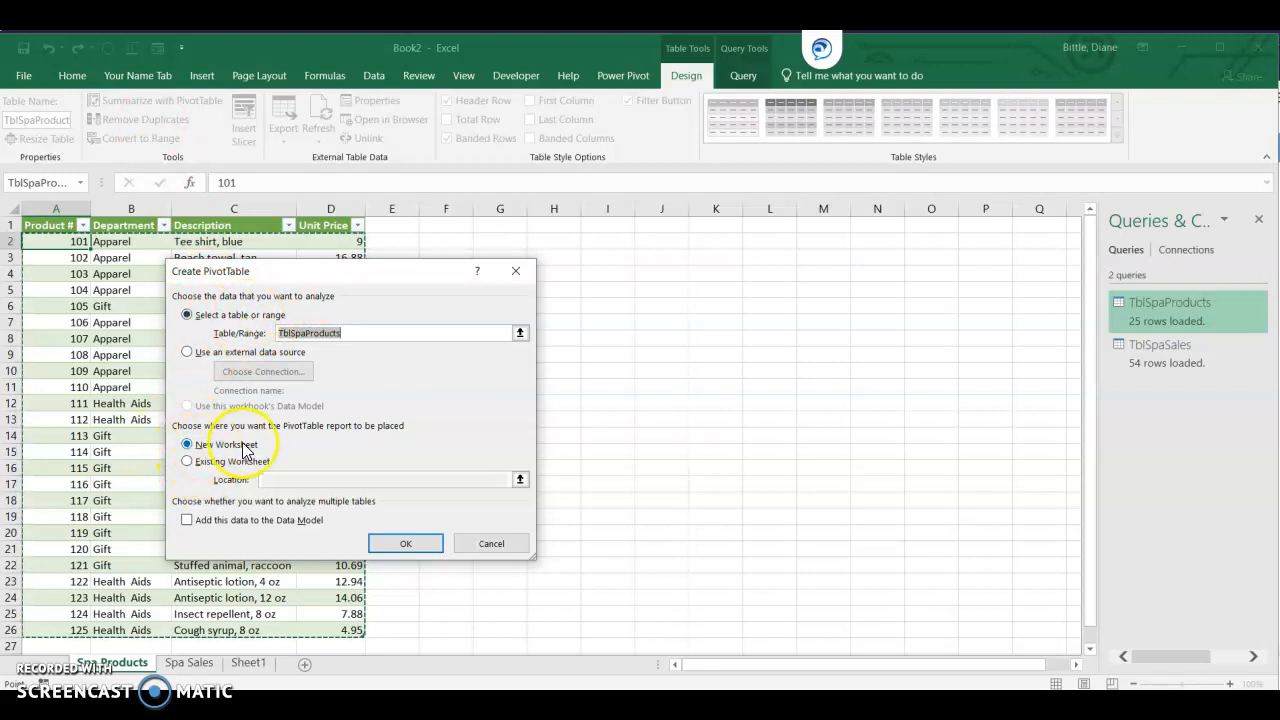
left_click(187, 521)
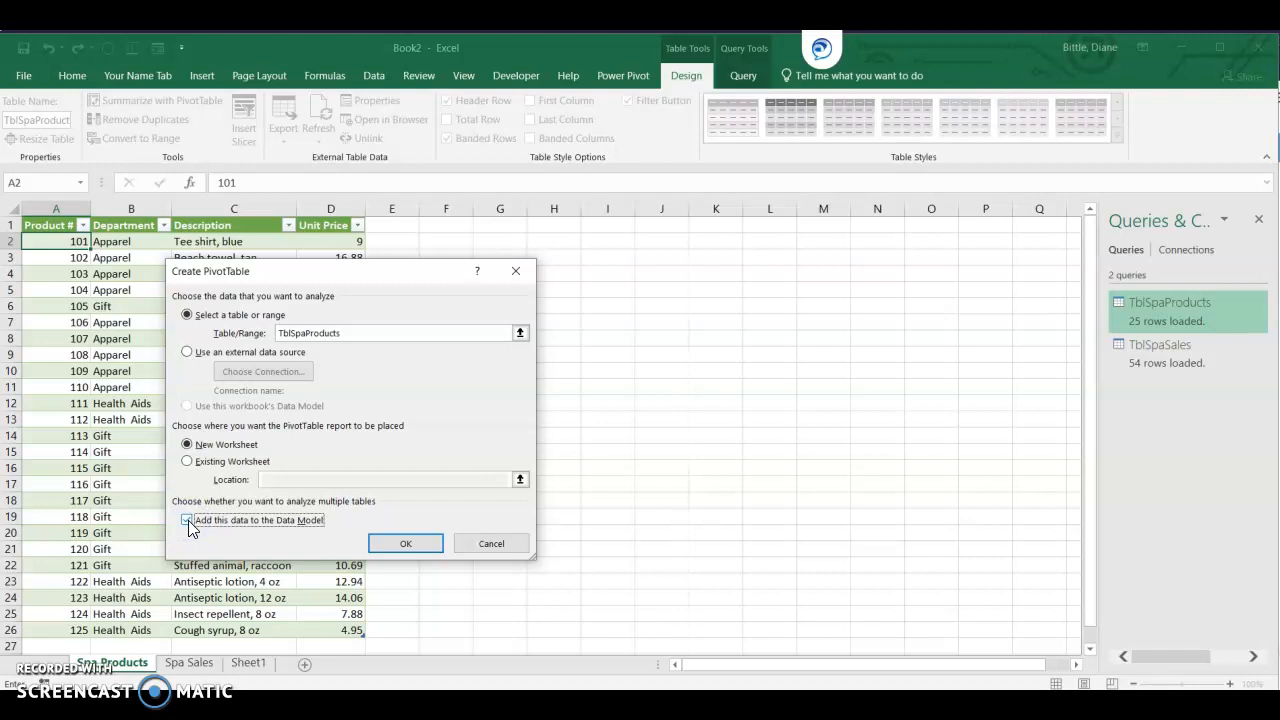
left_click(250, 522)
left_click(404, 543)
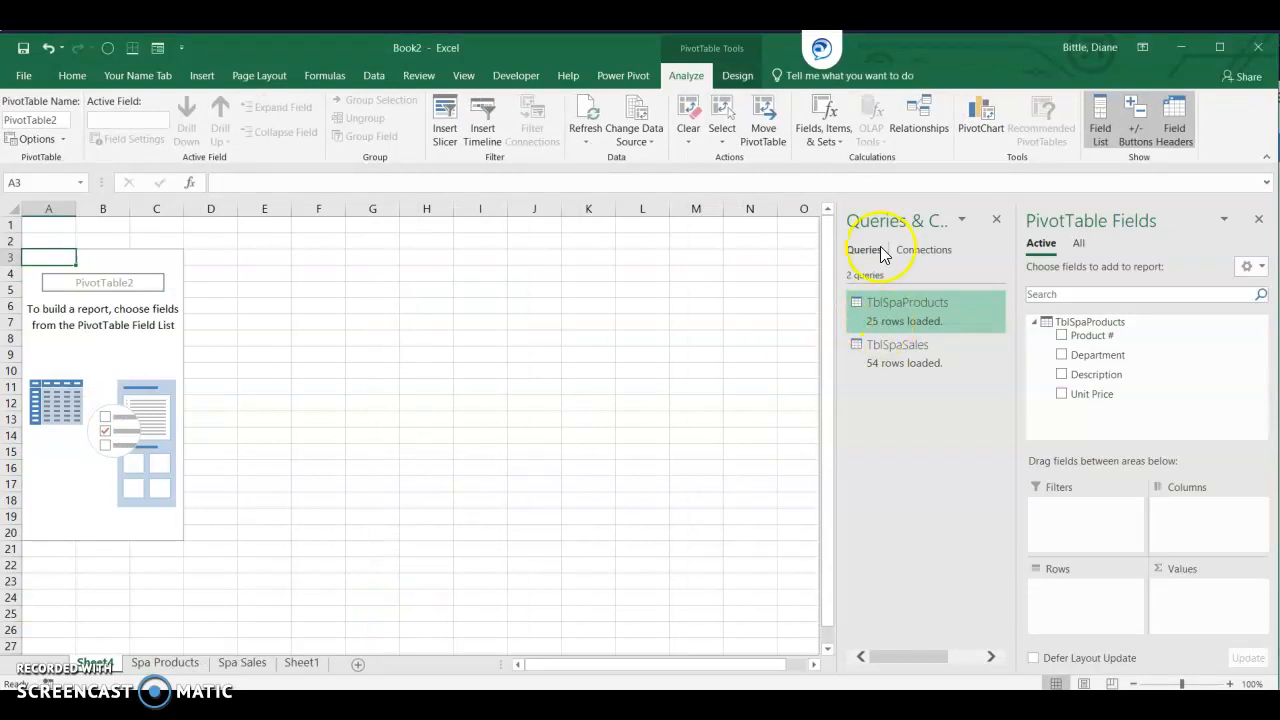
- Close the Queries & Connections pane and build the PivotTable with Department and Description as rows and Sold from TblSpaSales as values
left_click(998, 222)
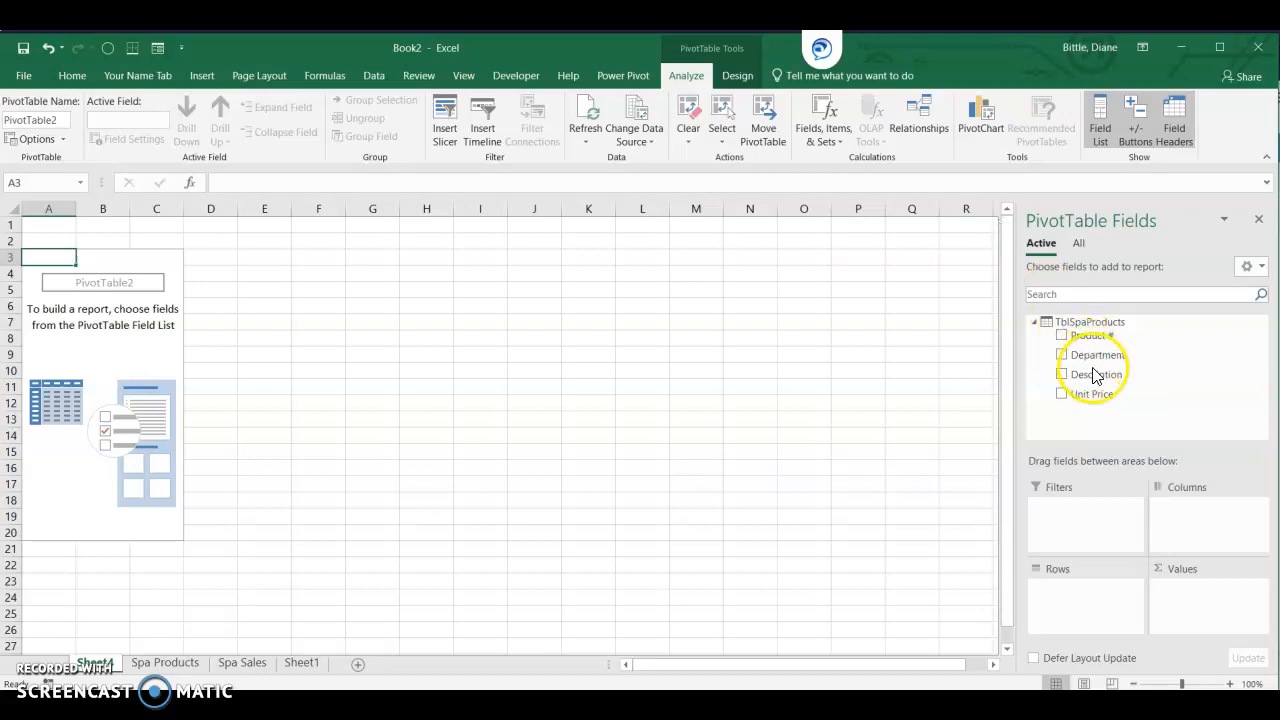
left_click(1063, 356)
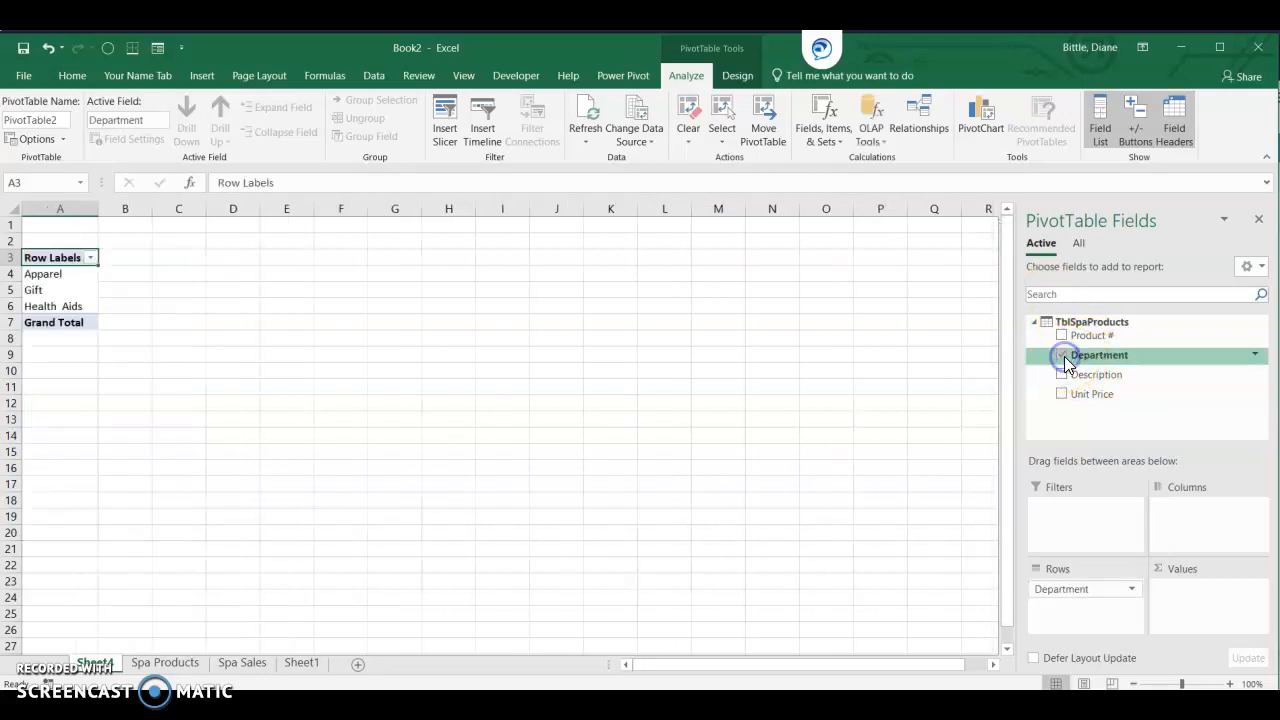
left_click(1062, 374)
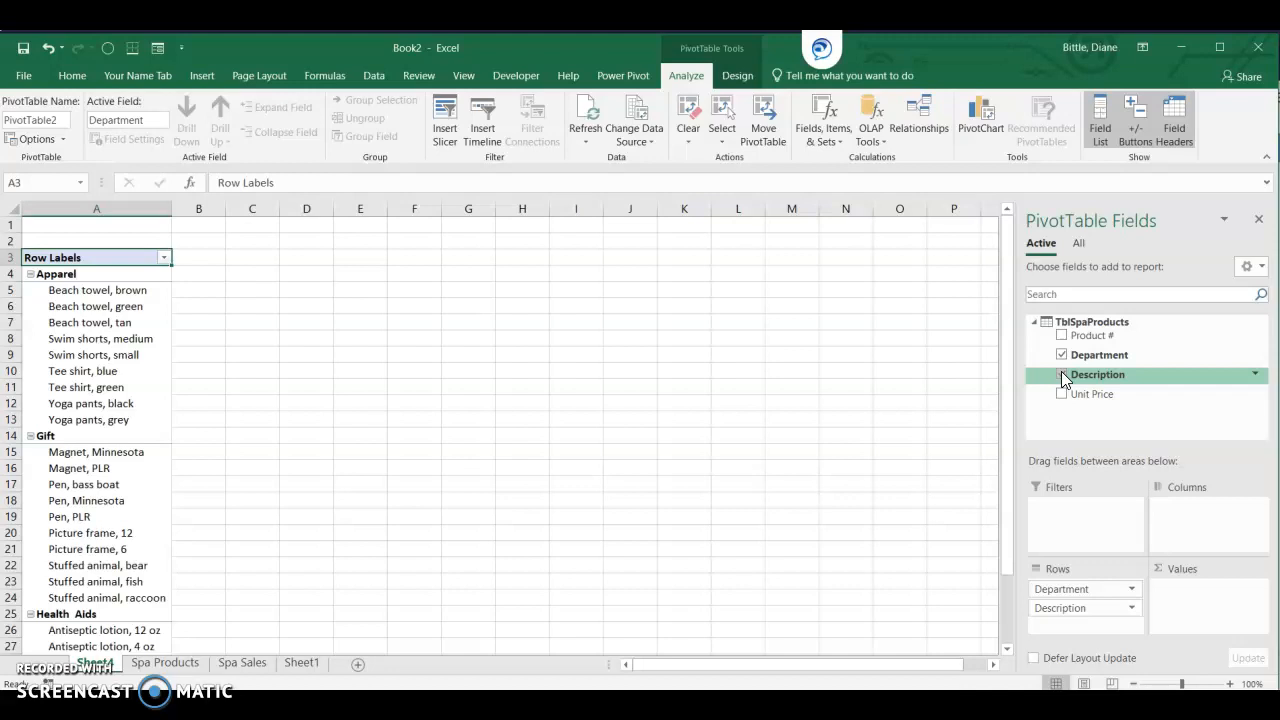
left_click(1080, 244)
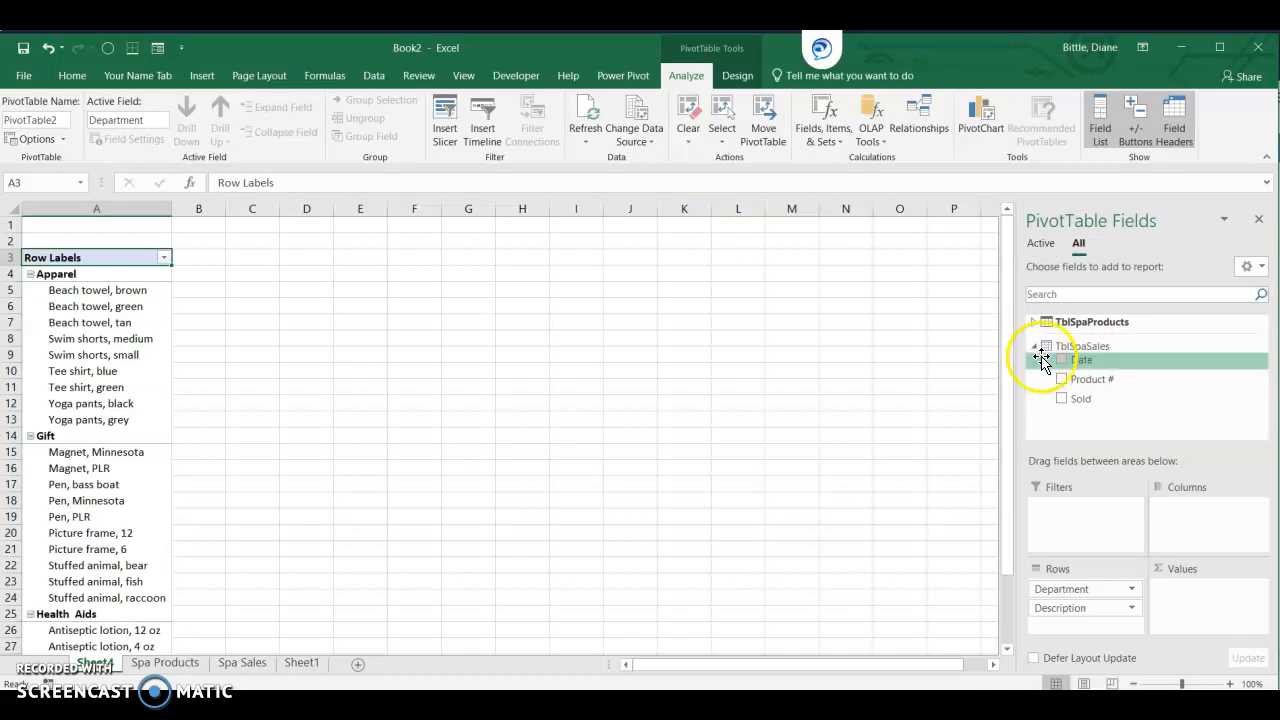
left_click(1063, 398)
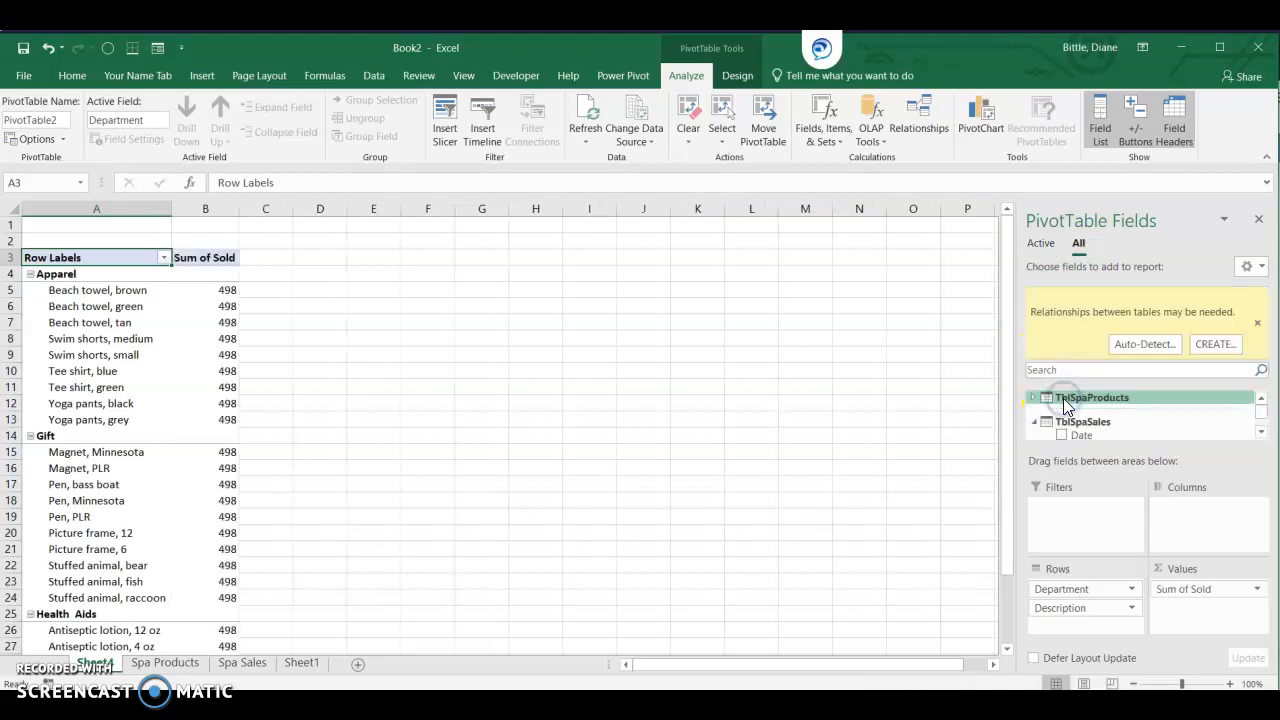
- Auto-detect the relationship between the TblSpaProducts and TblSpaSales tables for the PivotTable, and close the detection dialog
left_click(1046, 324)
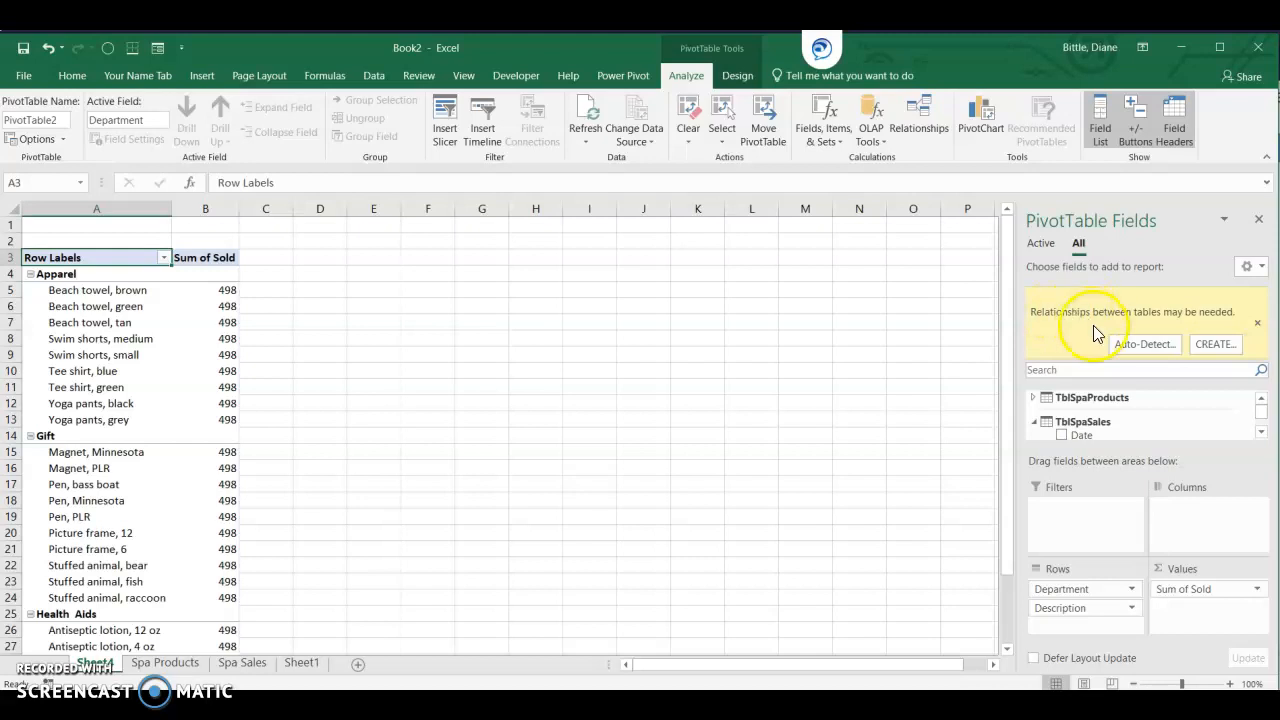
left_click(1132, 343)
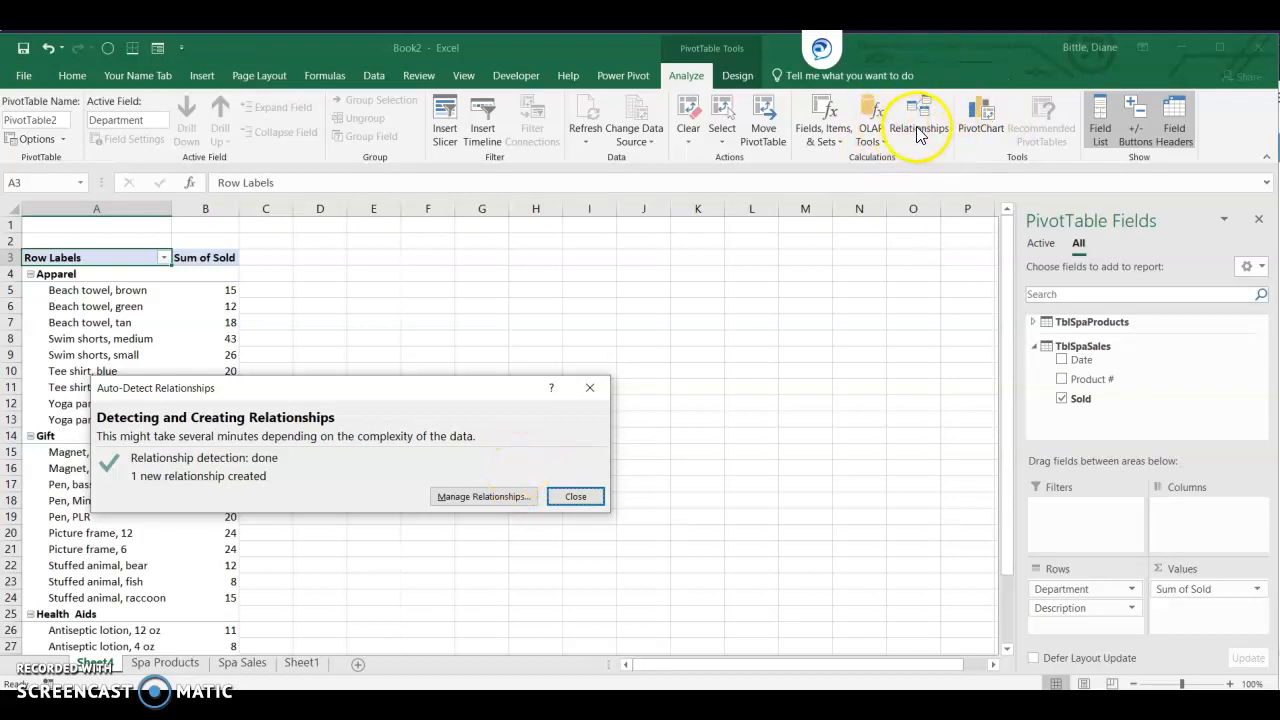
left_click(567, 496)
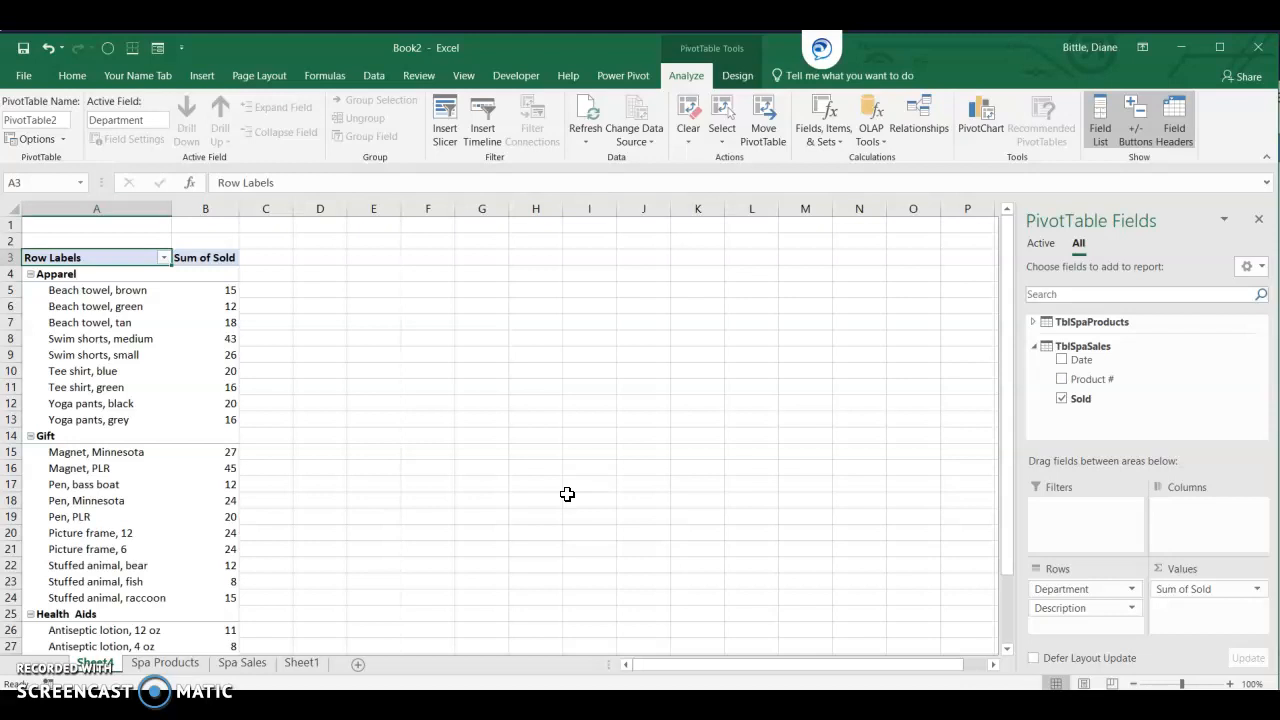
- Rename the PivotTable's worksheet as Timeline
left_click(100, 665)
double_click(100, 665)
type("Timeline")
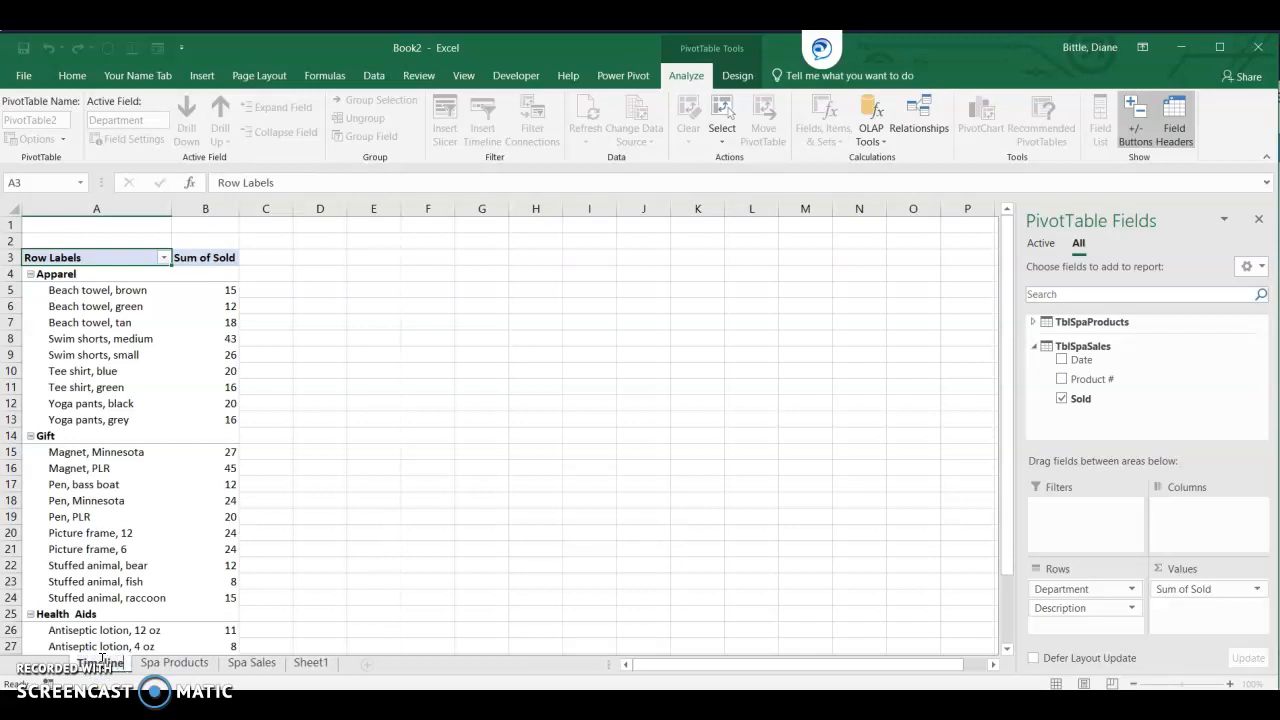
key("Return")
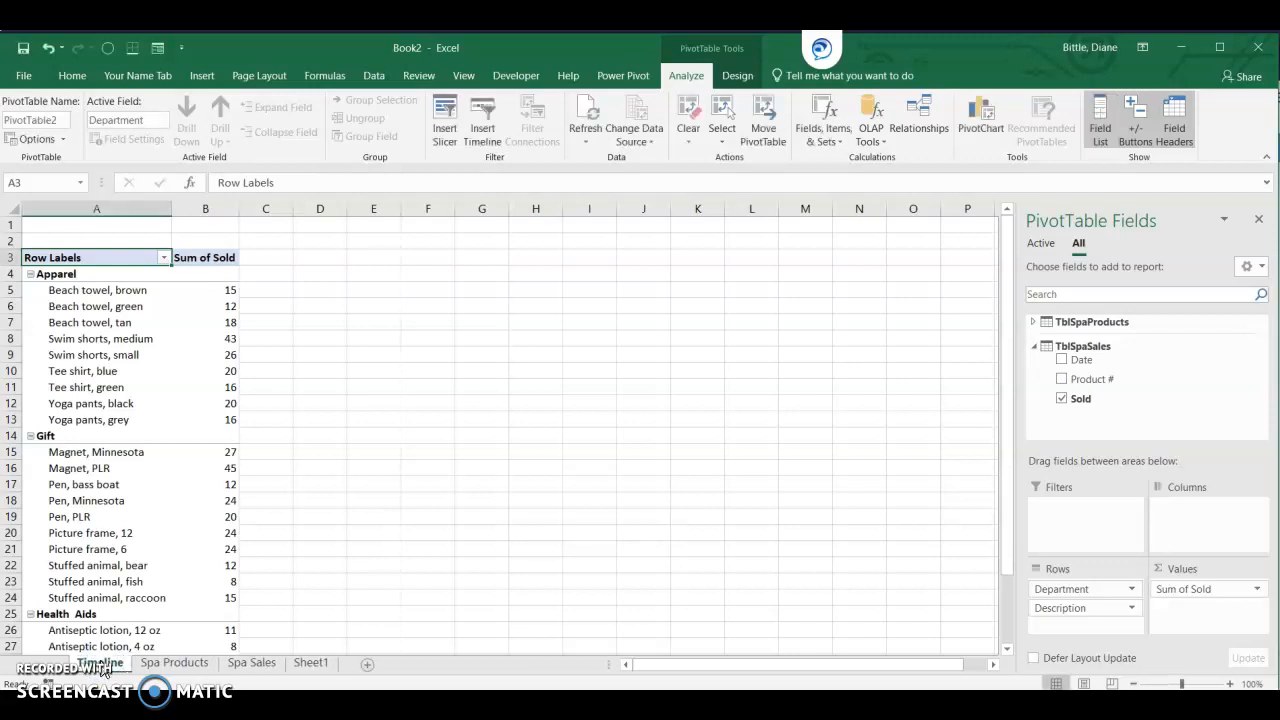
- Apply the blue PivotTable style from the second row of the Medium group to the PivotTable
left_click(112, 400)
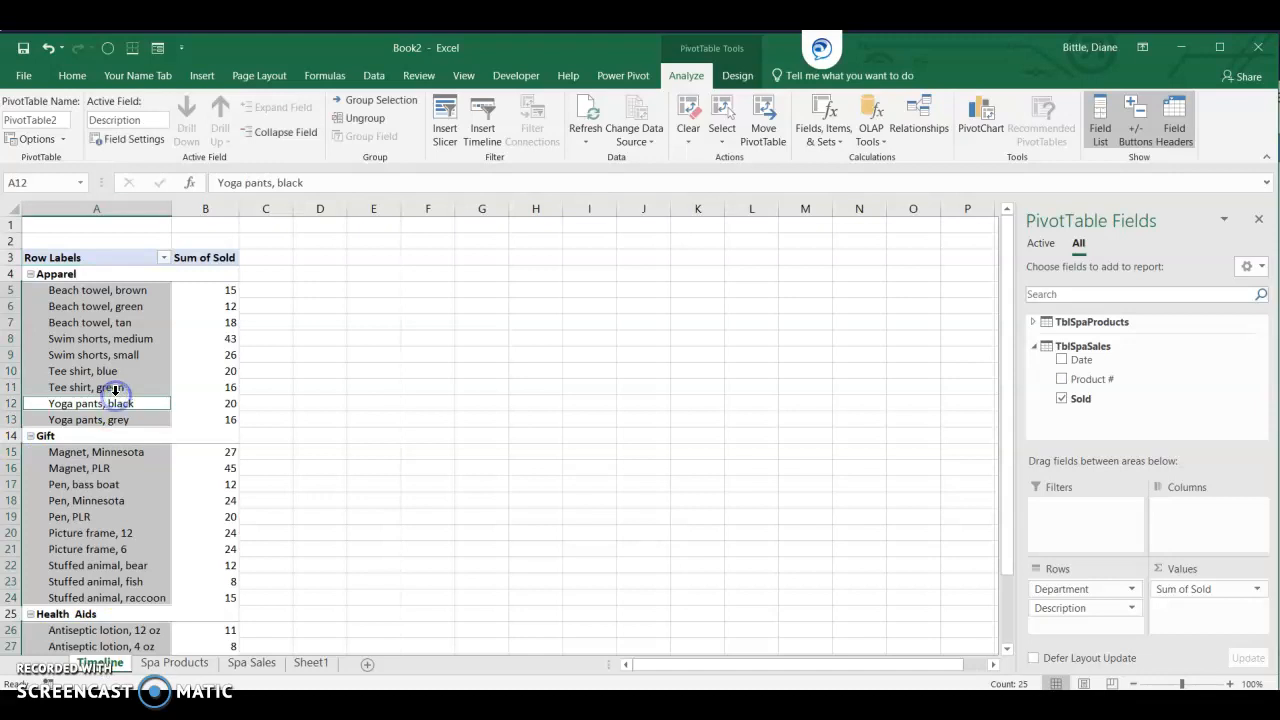
left_click(120, 354)
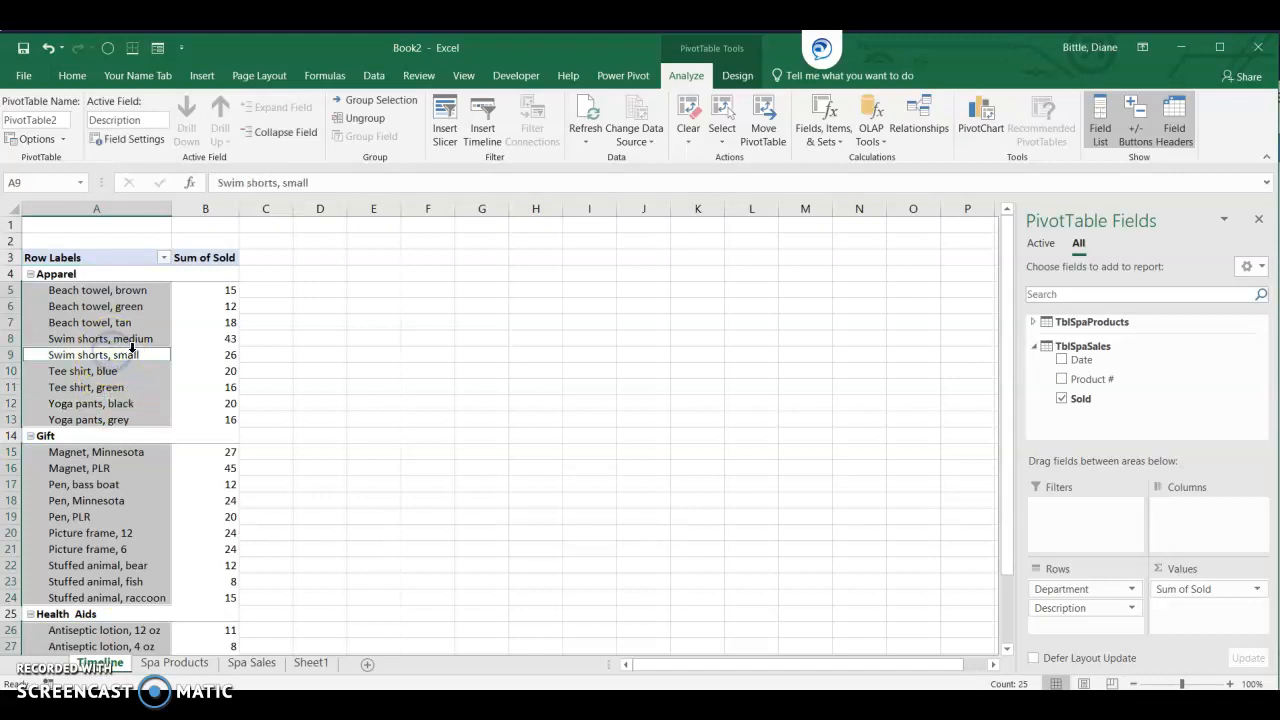
left_click(736, 77)
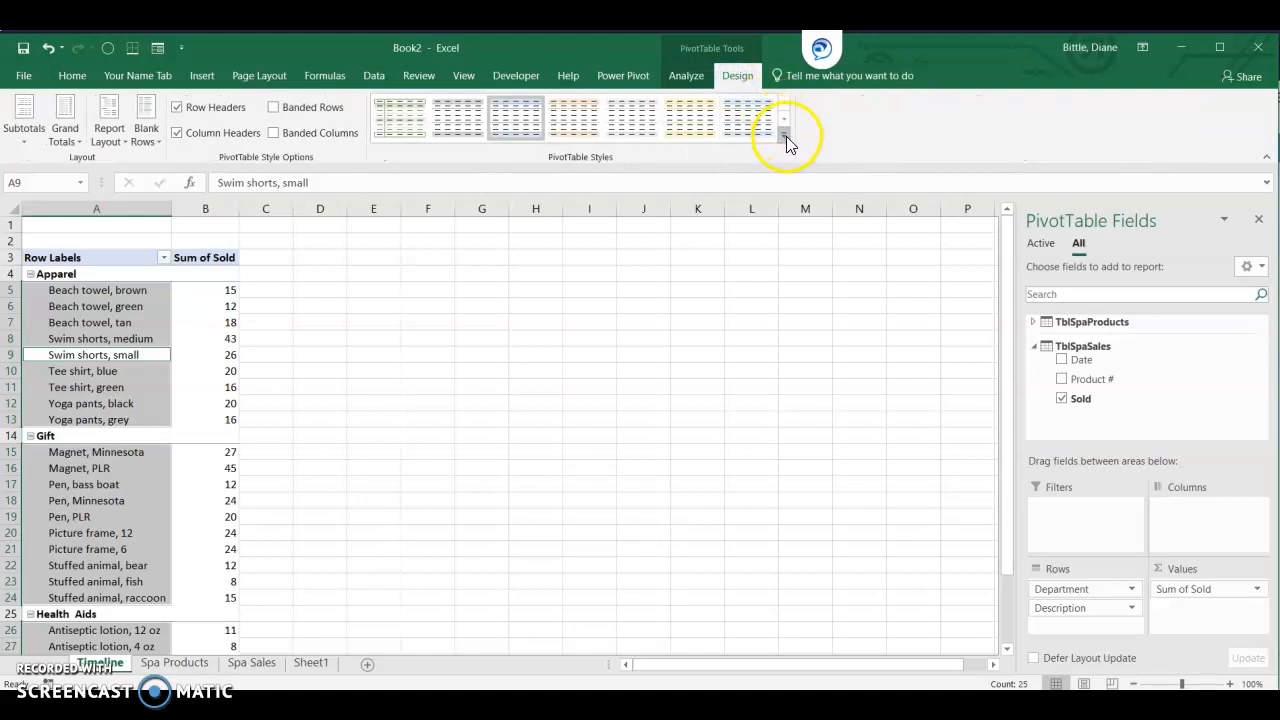
left_click(786, 136)
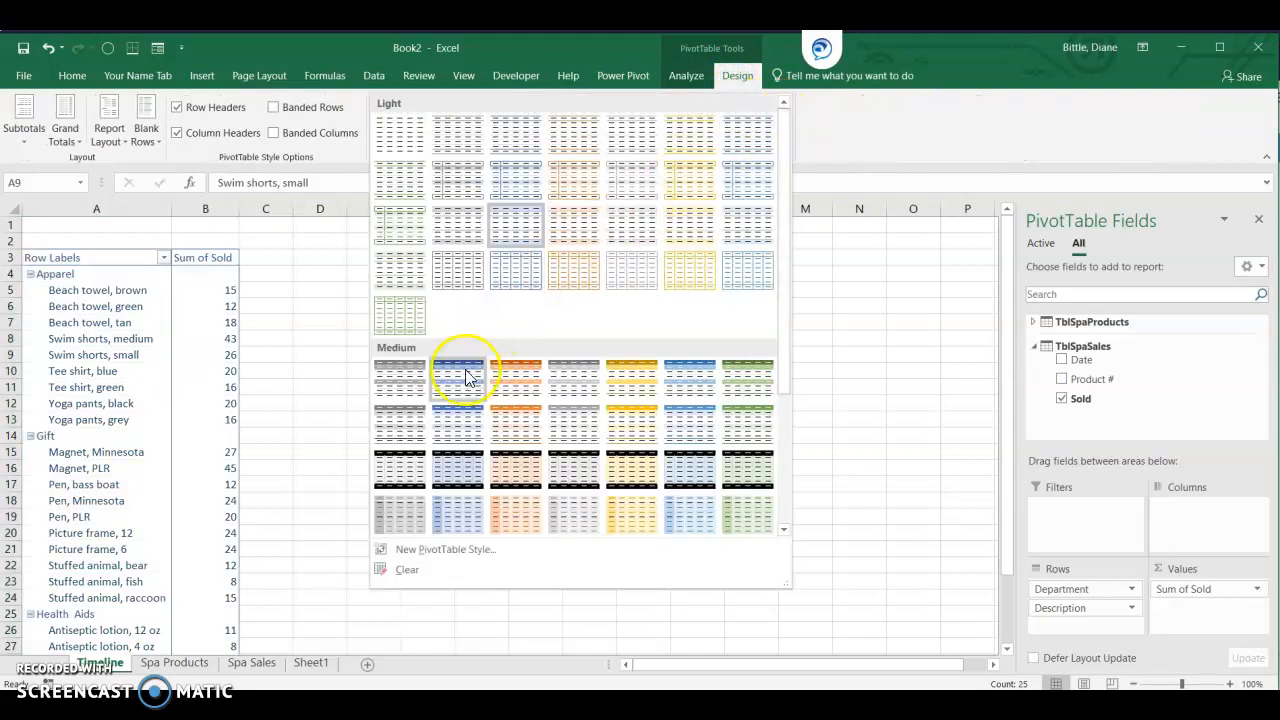
left_click(456, 430)
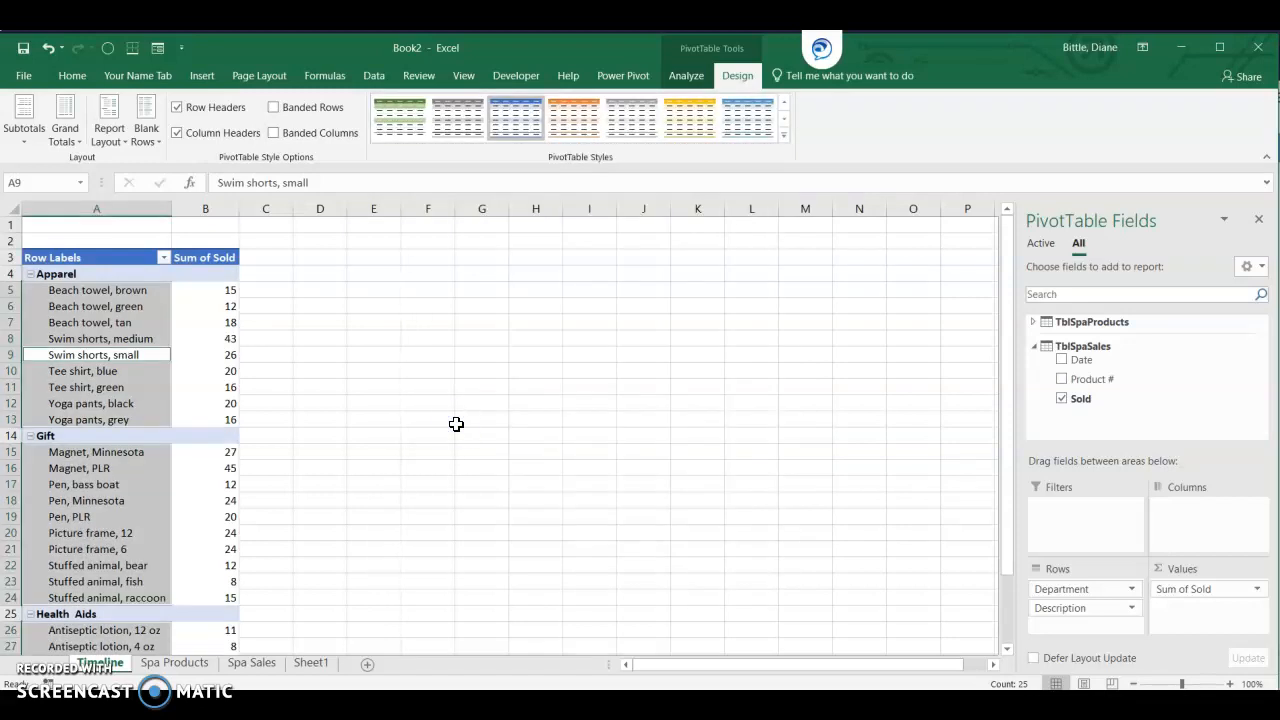
- Insert a timeline for the TblSpaSales Date field and move it up beside the PivotTable, near row 4
left_click(224, 322)
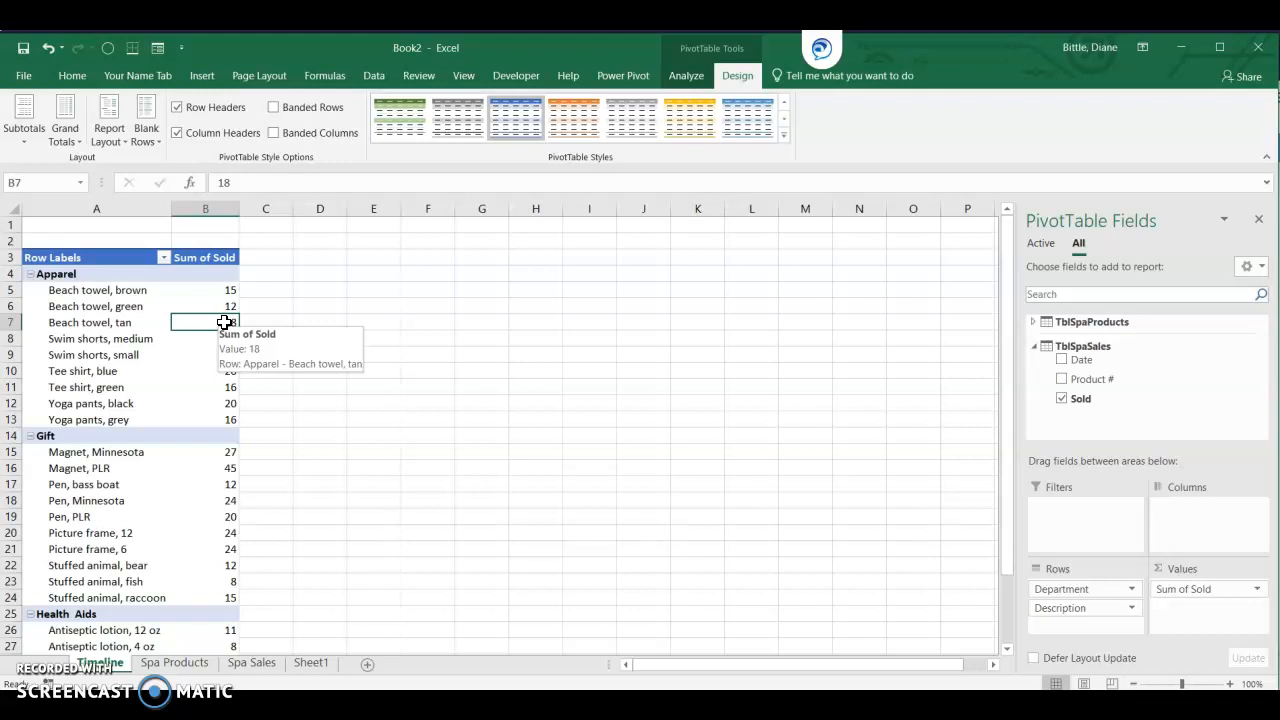
left_click(698, 75)
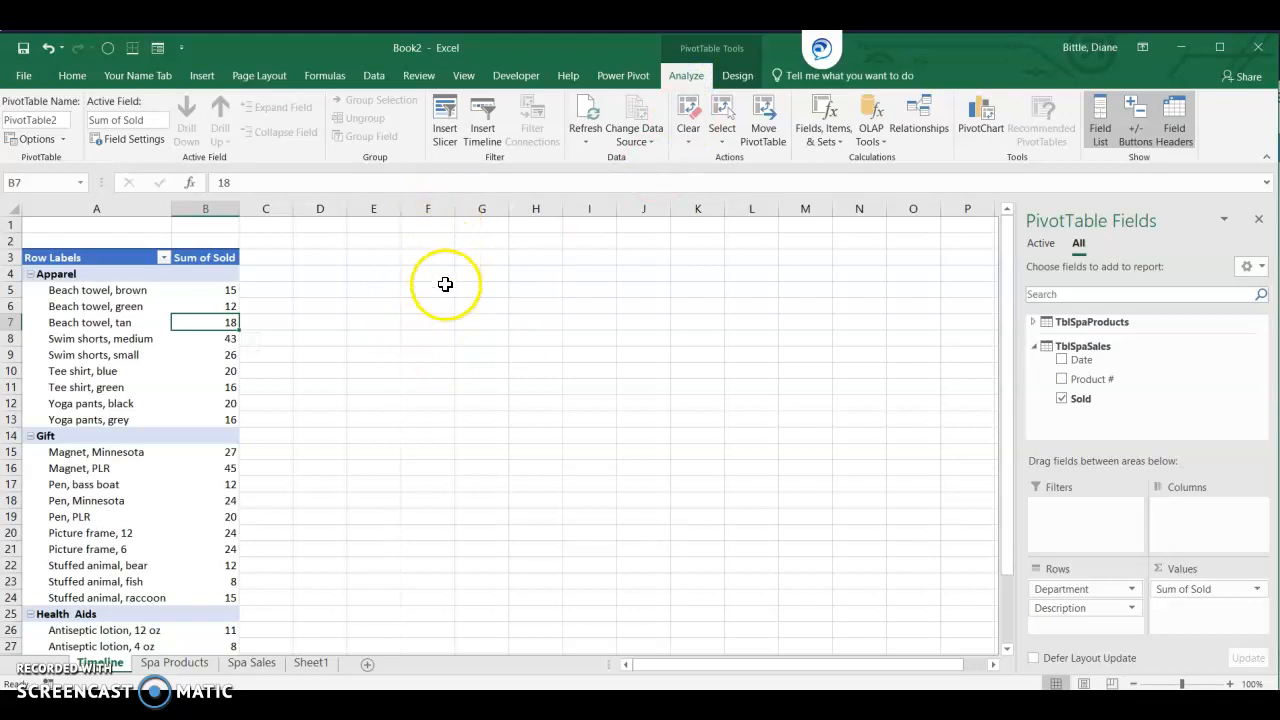
left_click(487, 150)
left_click(338, 406)
left_click(306, 407)
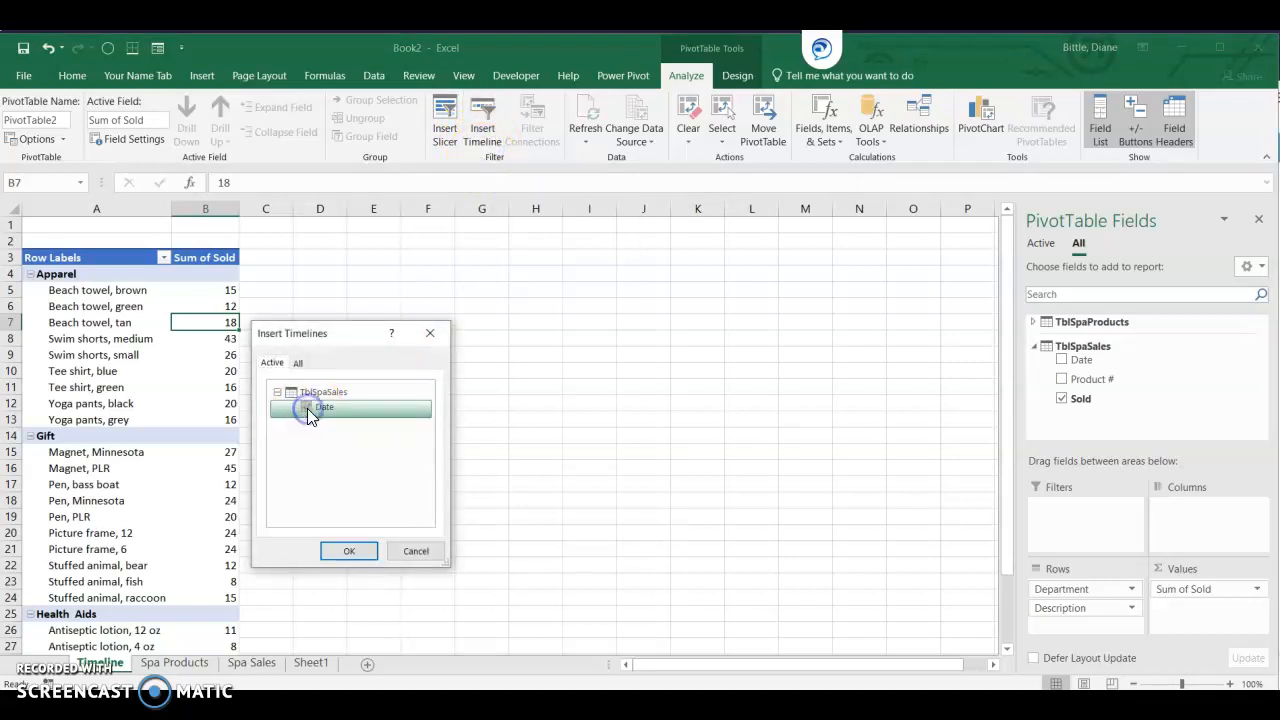
left_click(342, 557)
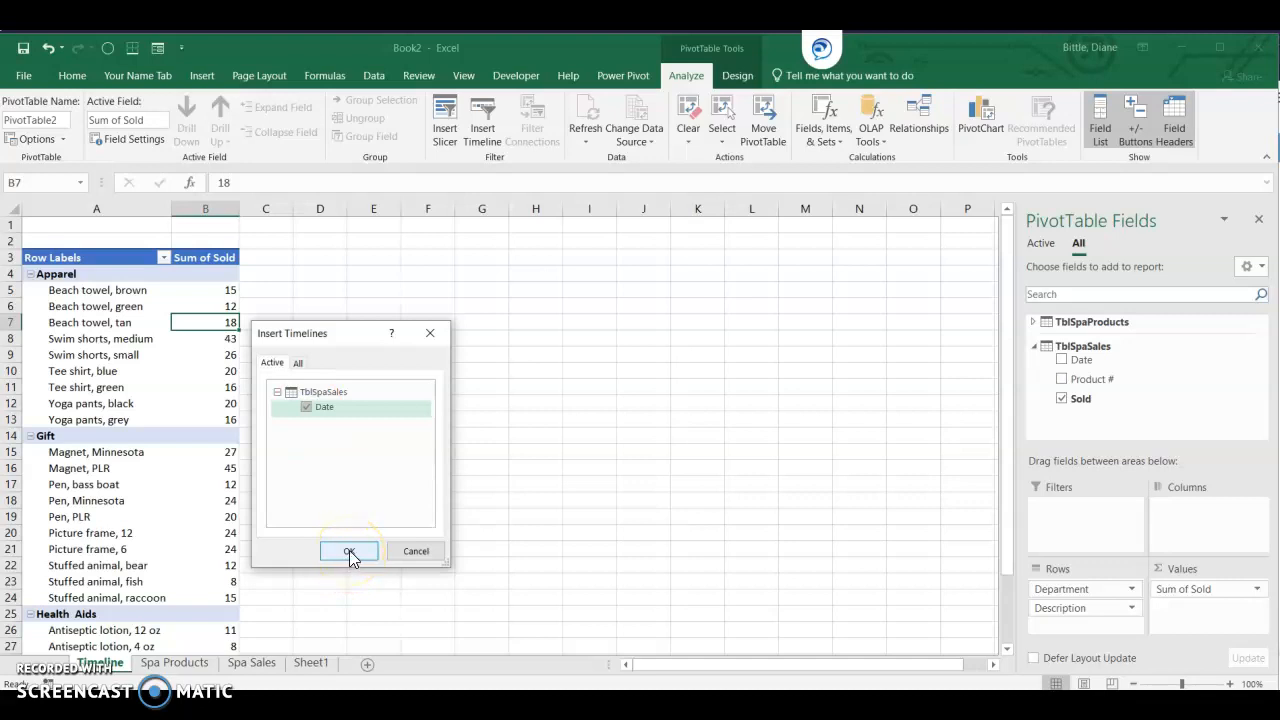
left_click(349, 552)
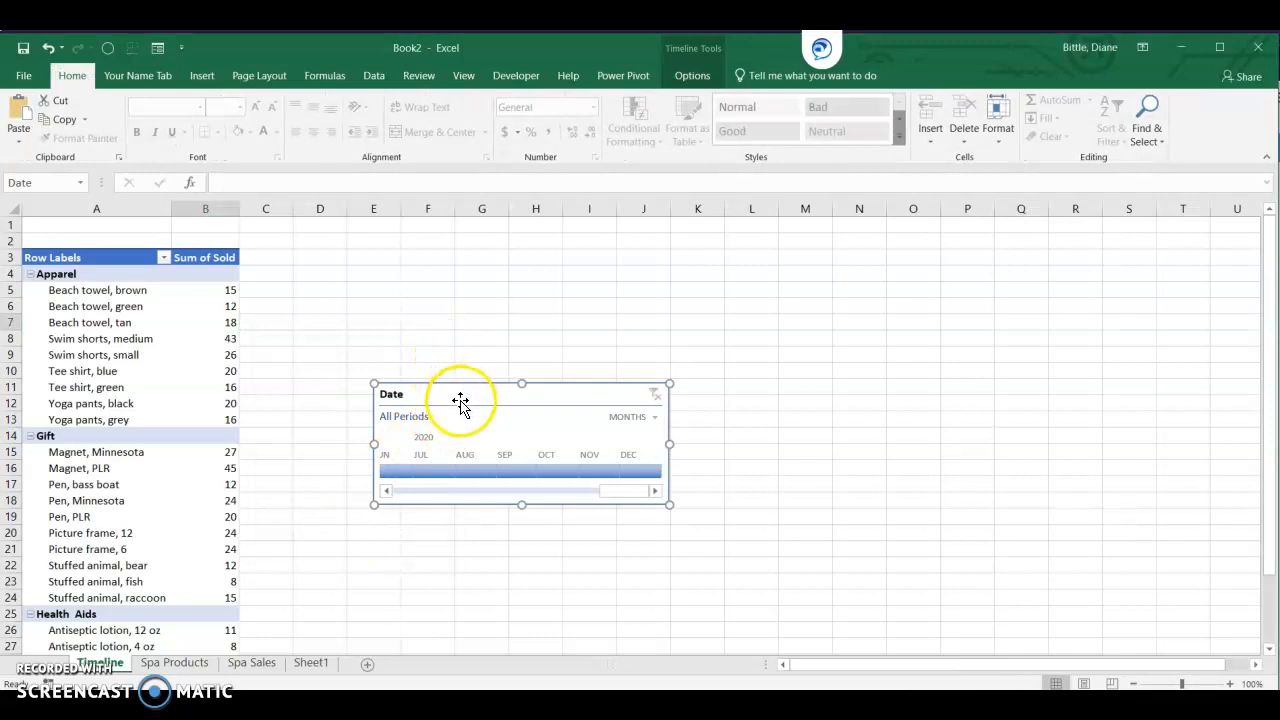
left_click_drag(460, 387, 439, 285)
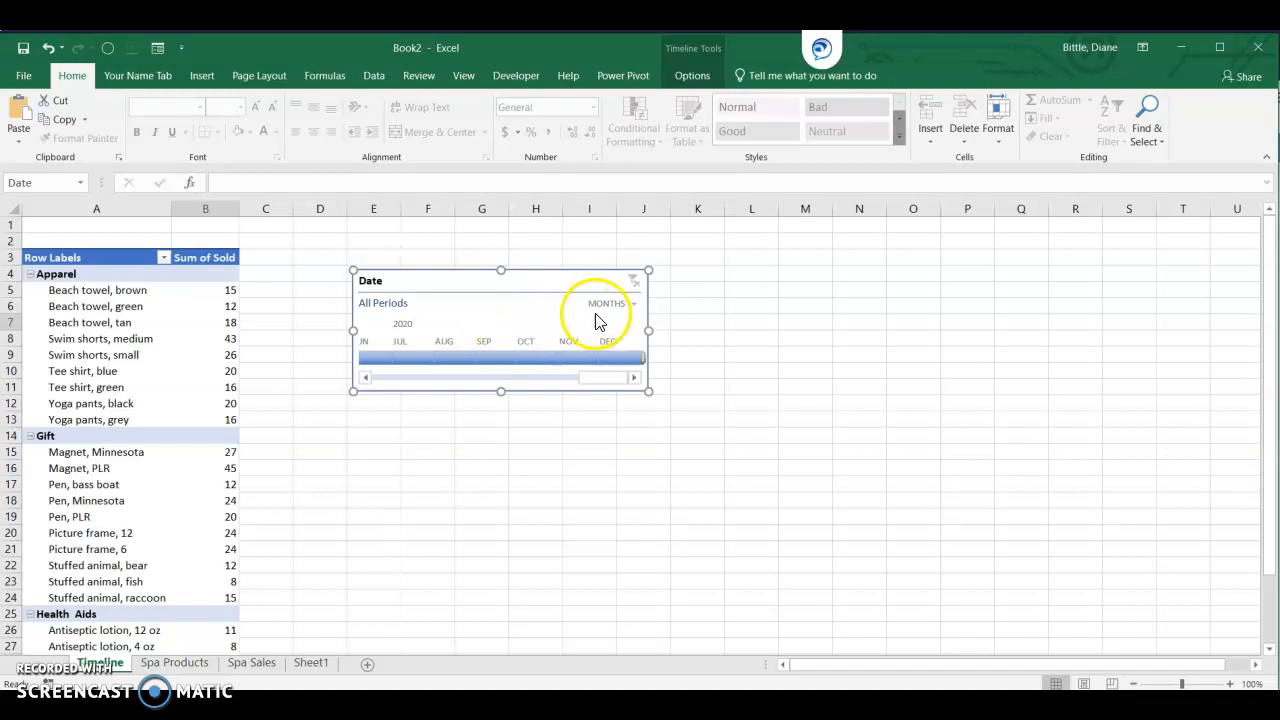
- Set the Date timeline's time level to quarters and filter the PivotTable to Q3 2019
left_click(633, 304)
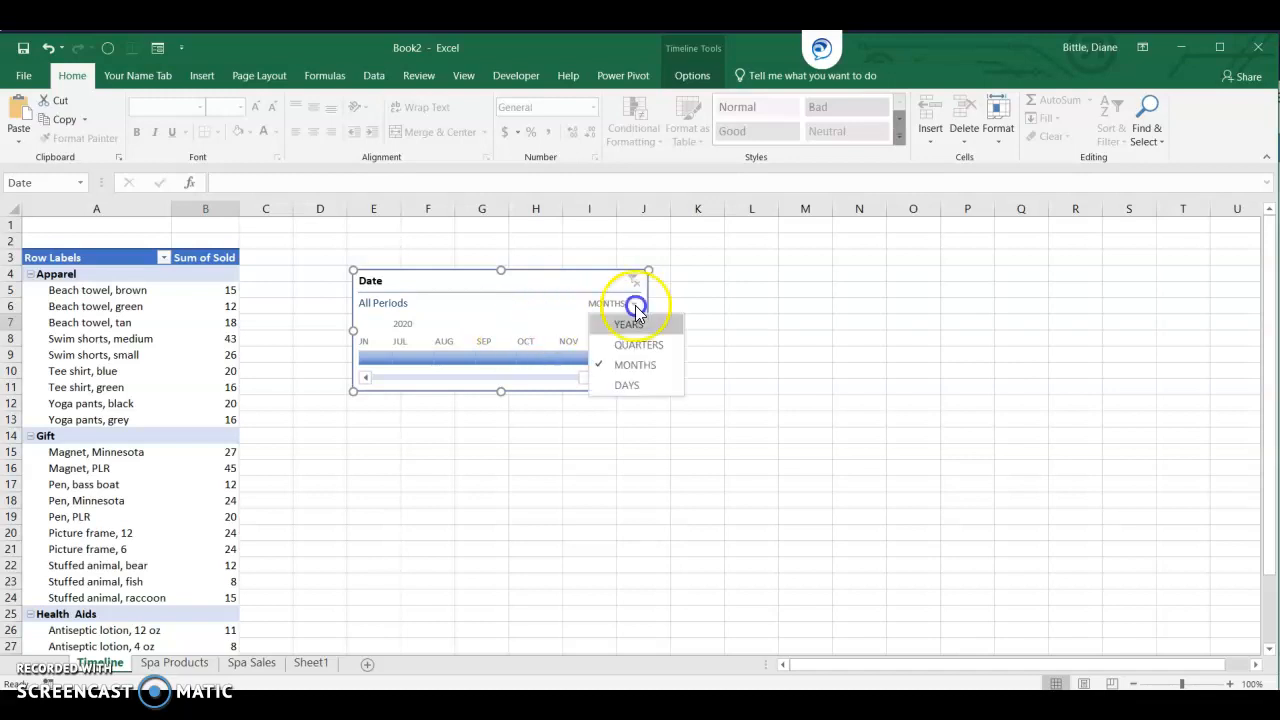
left_click(626, 347)
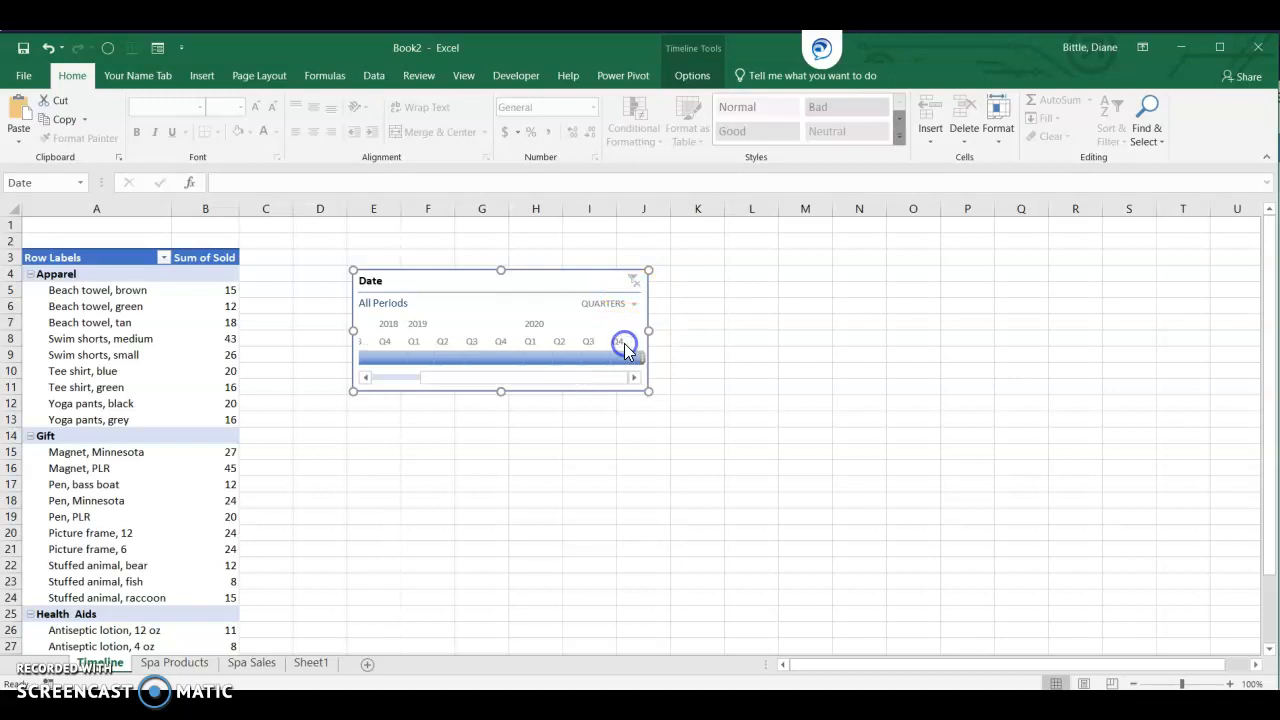
left_click_drag(624, 347, 479, 378)
left_click(473, 357)
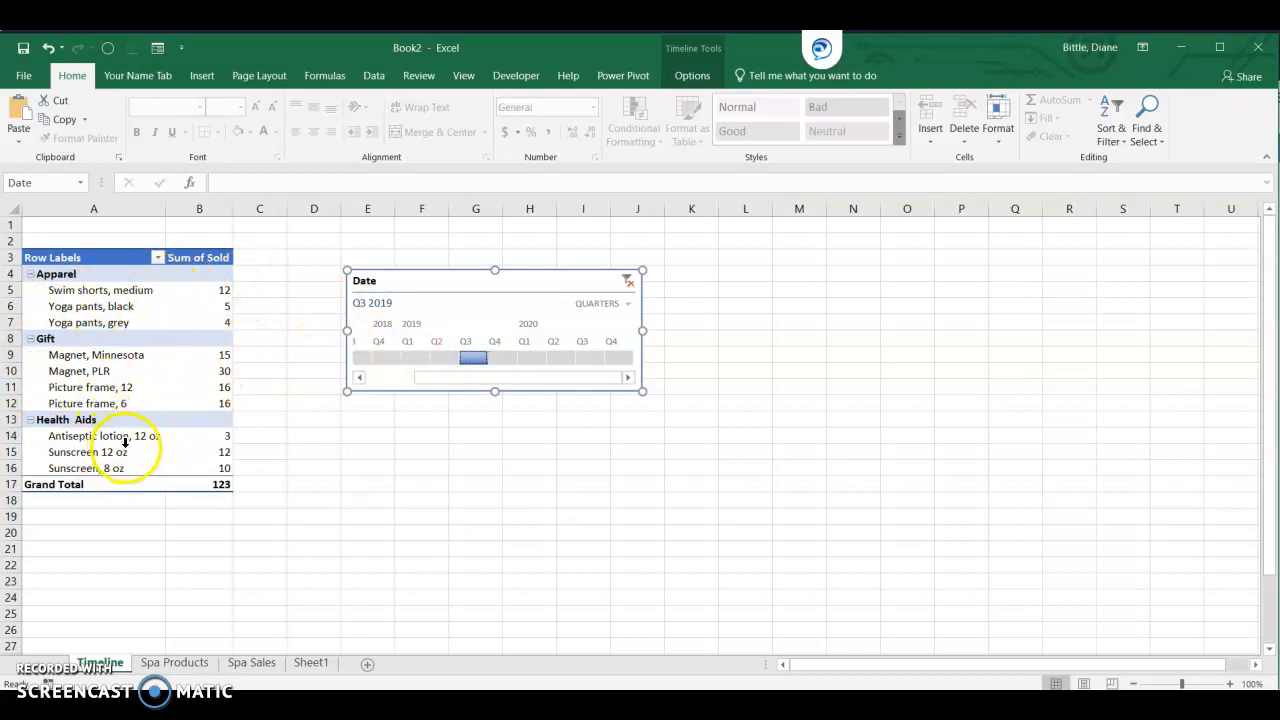
- Turn the PivotTable's grand totals on for columns only and show all subtotals at the bottom of each group
mouse_move(201, 450)
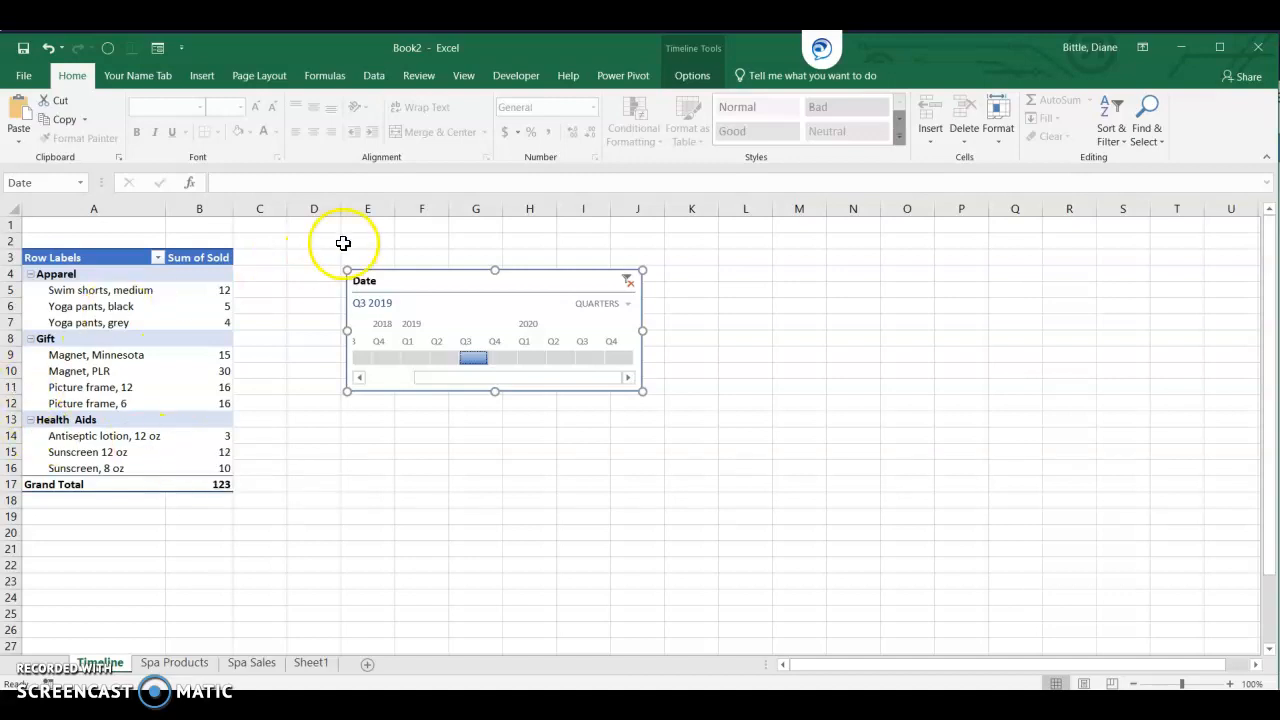
left_click(95, 290)
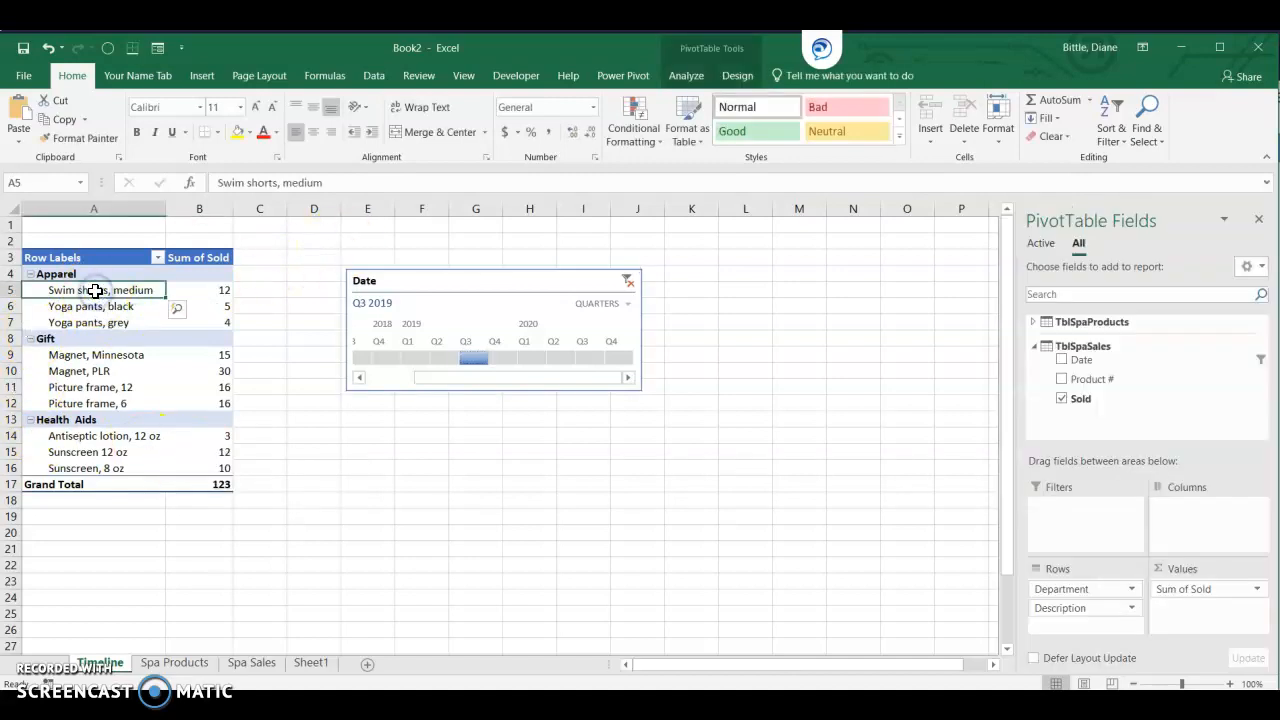
left_click(743, 74)
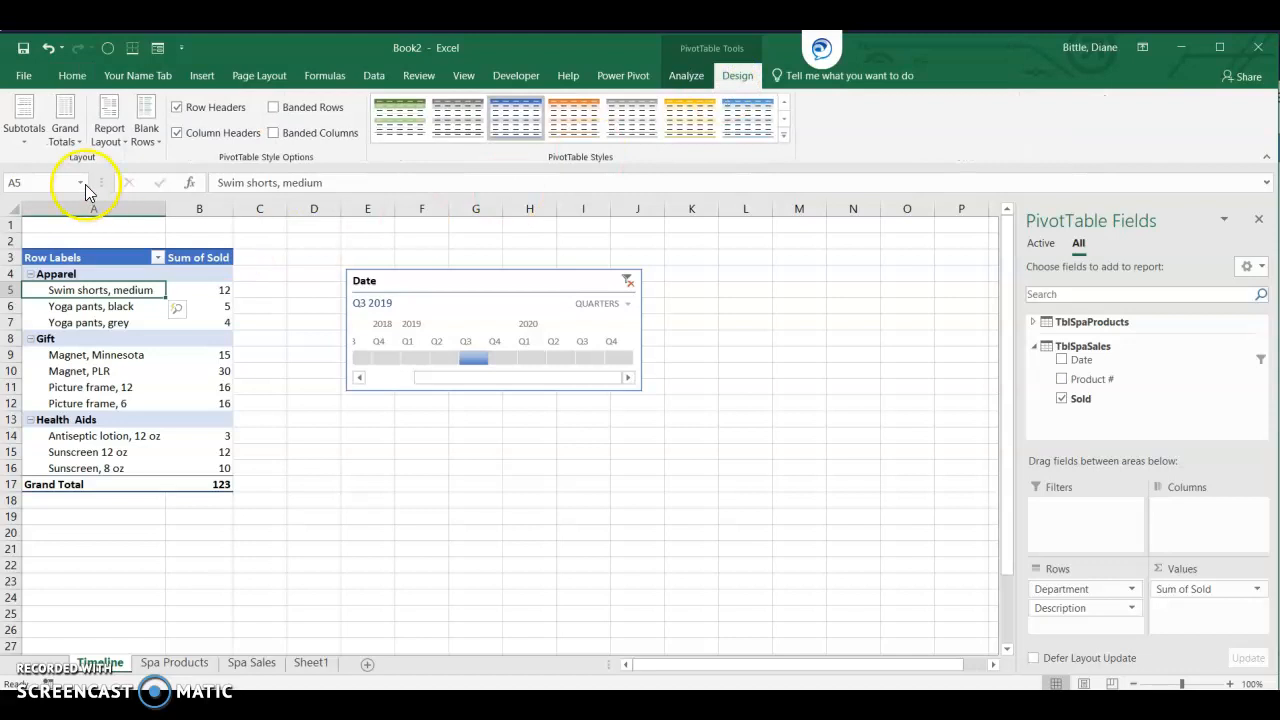
left_click(58, 145)
left_click(57, 141)
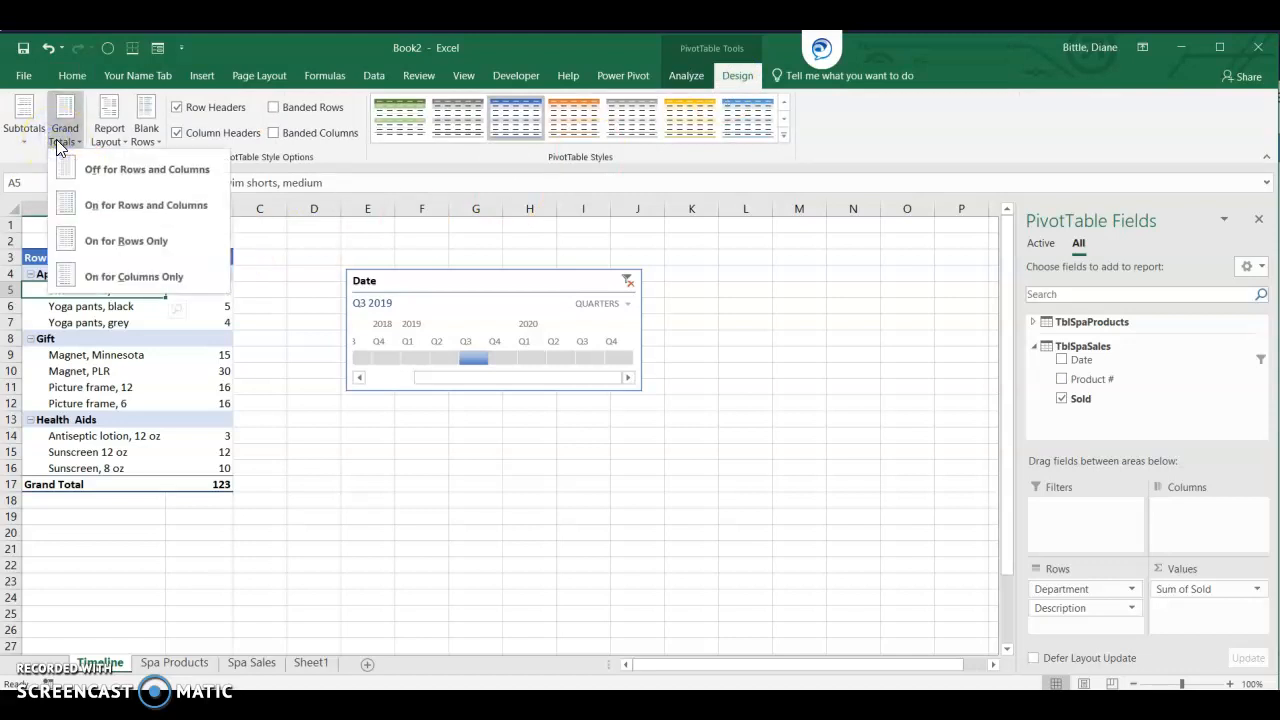
left_click(109, 270)
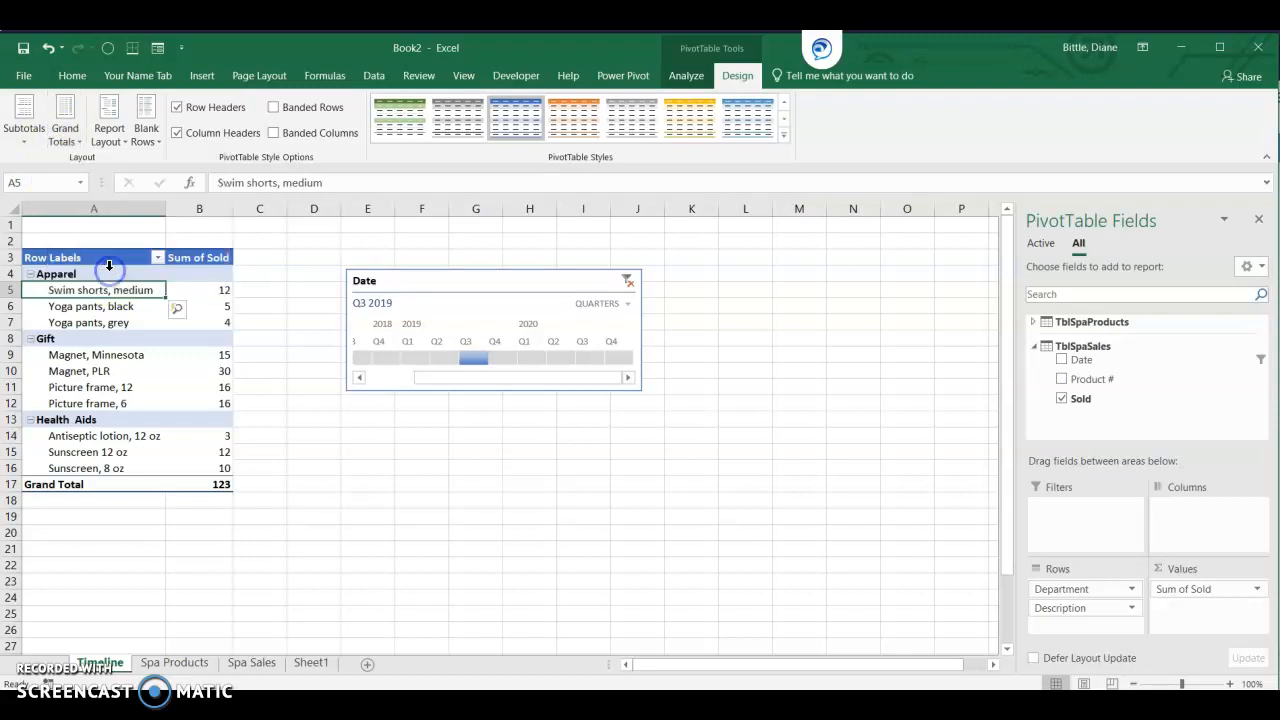
left_click(25, 148)
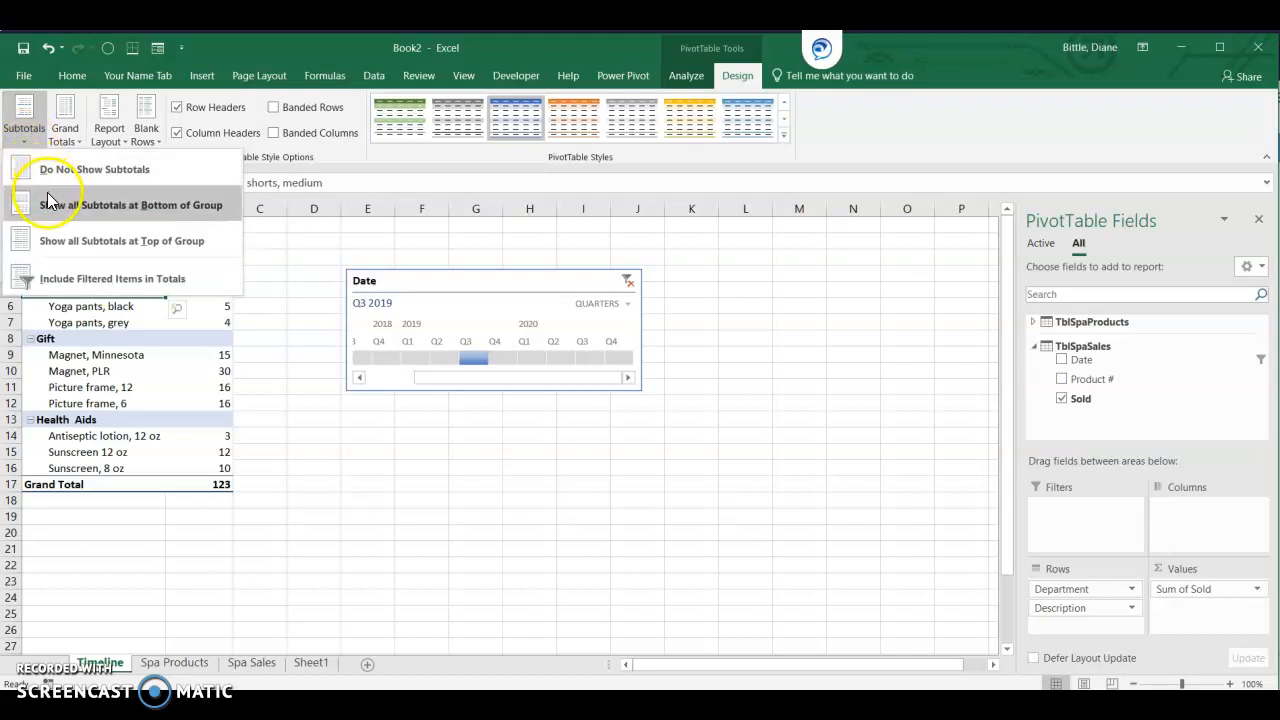
left_click(99, 209)
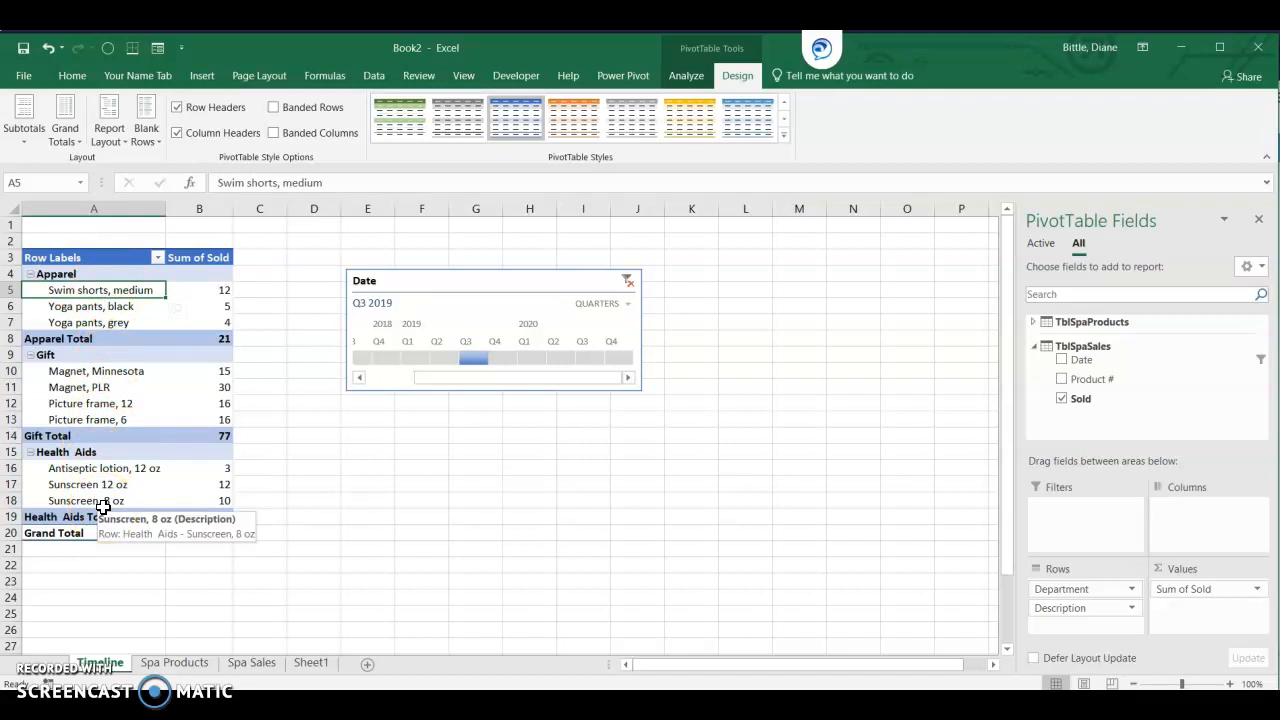
- Try other quarters on the Date timeline, including Q2 2020 and Q2 2019, and return the filter to Q3 2019
left_click_drag(470, 358, 563, 351)
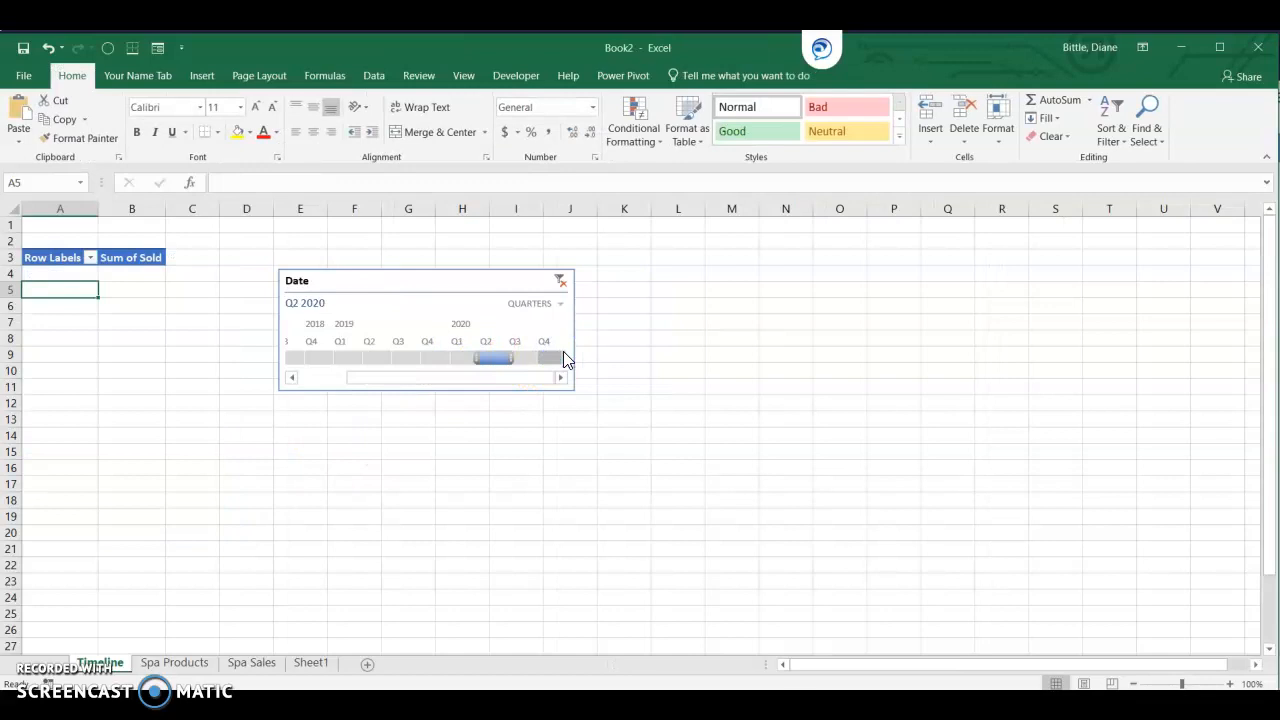
left_click(432, 358)
left_click(403, 358)
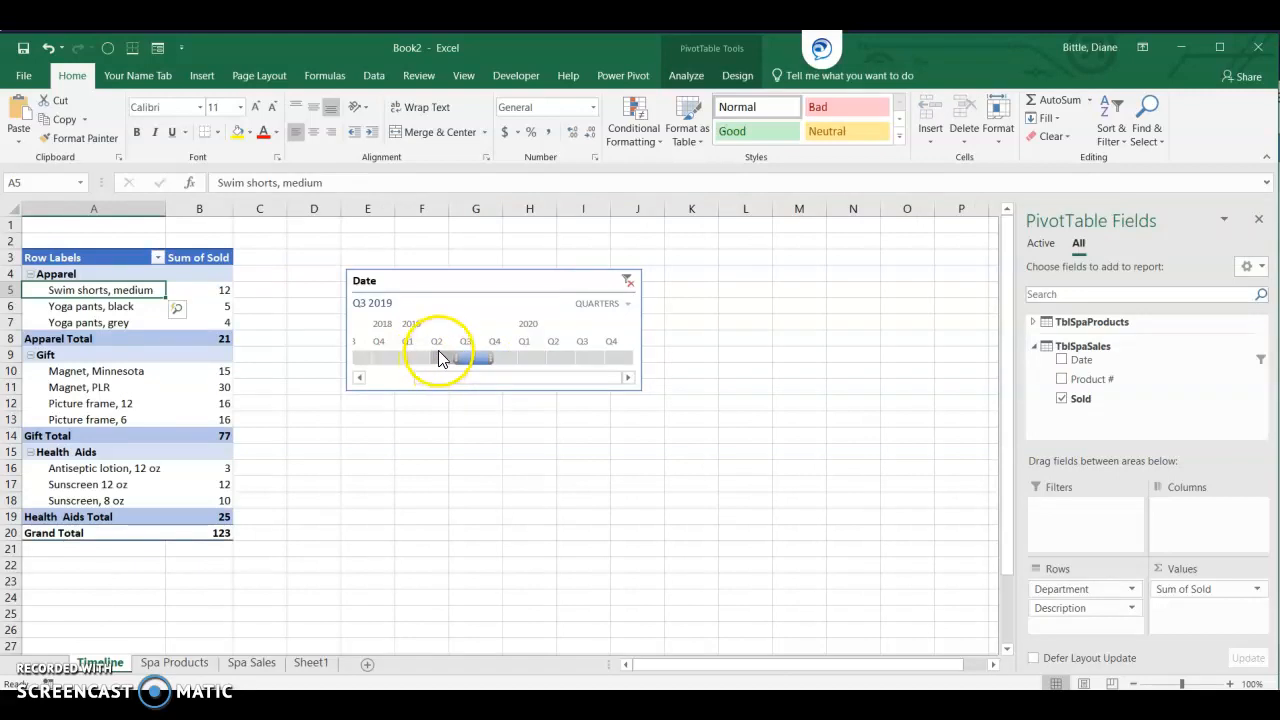
left_click(439, 357)
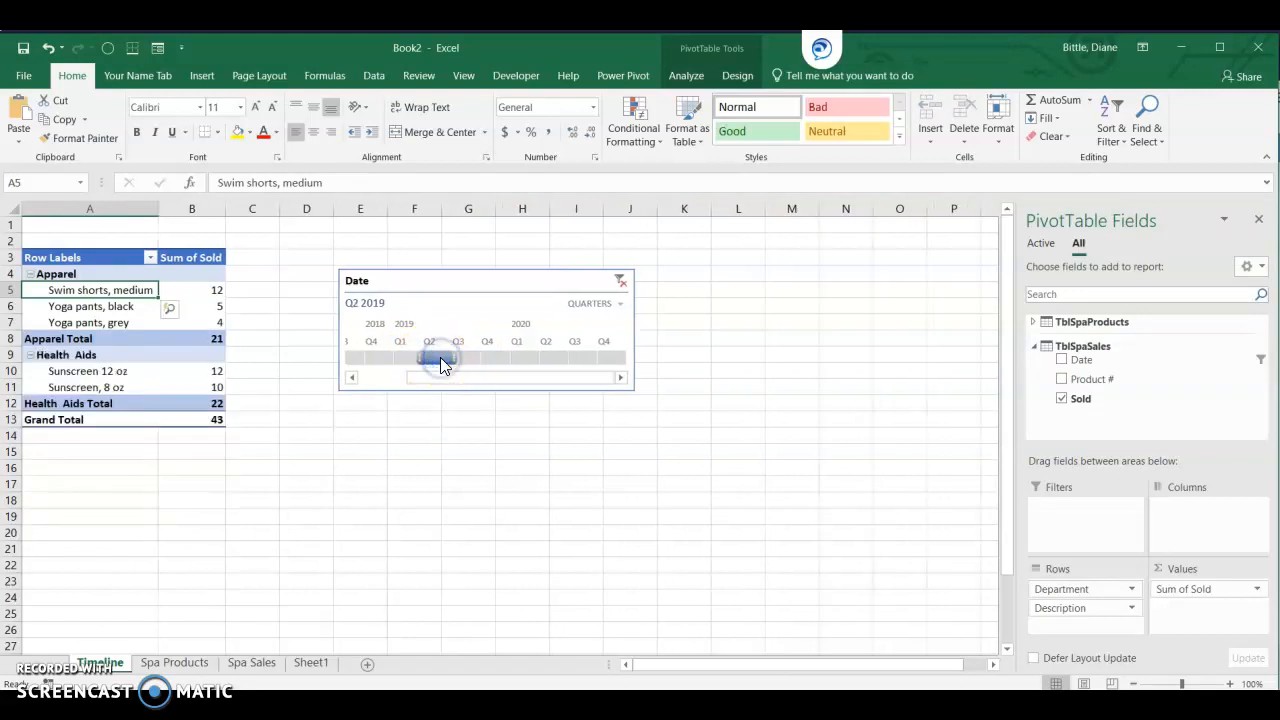
left_click(460, 359)
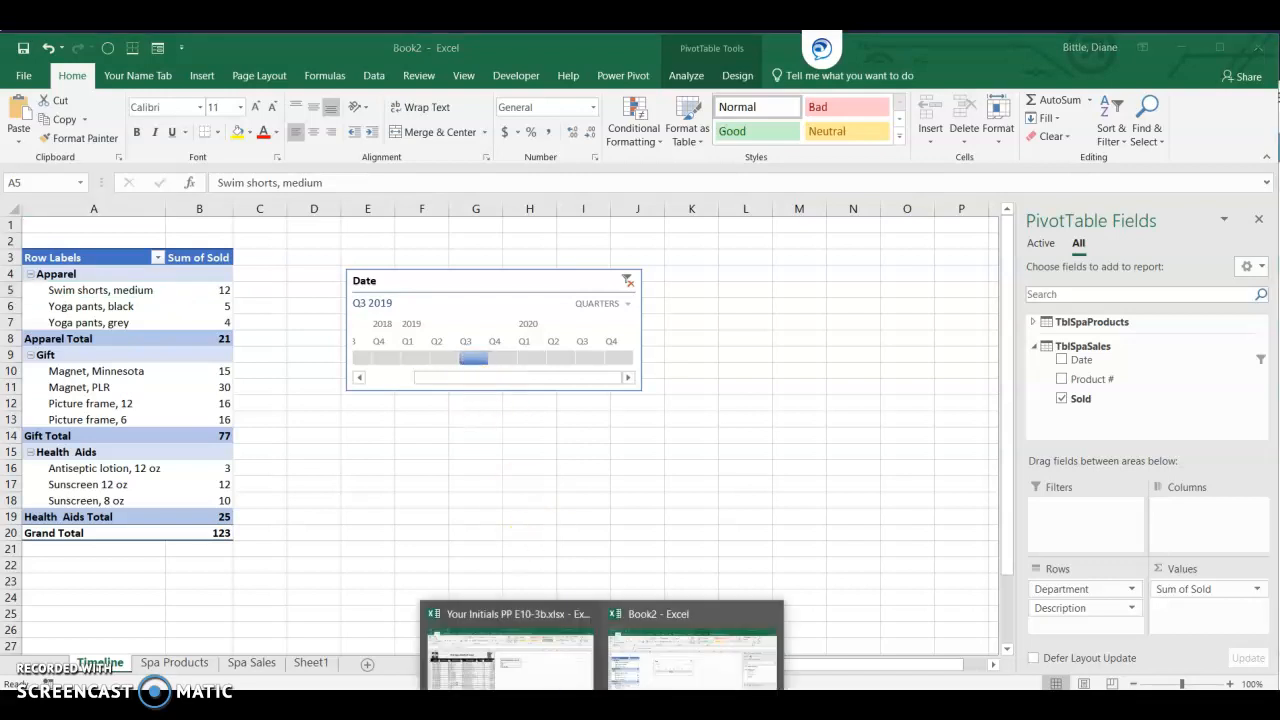
- Switch to the workbook Your Initials PP E10-3b.xlsx and maximize its window
left_click(553, 671)
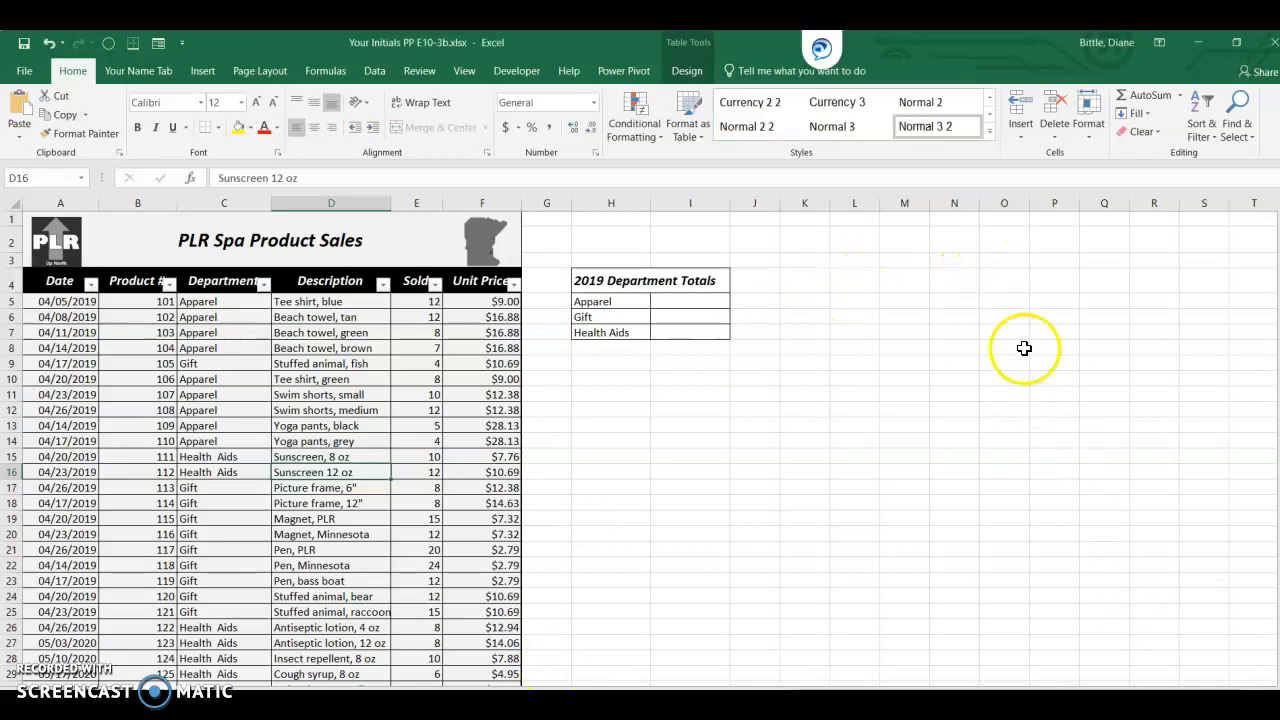
left_click(1237, 43)
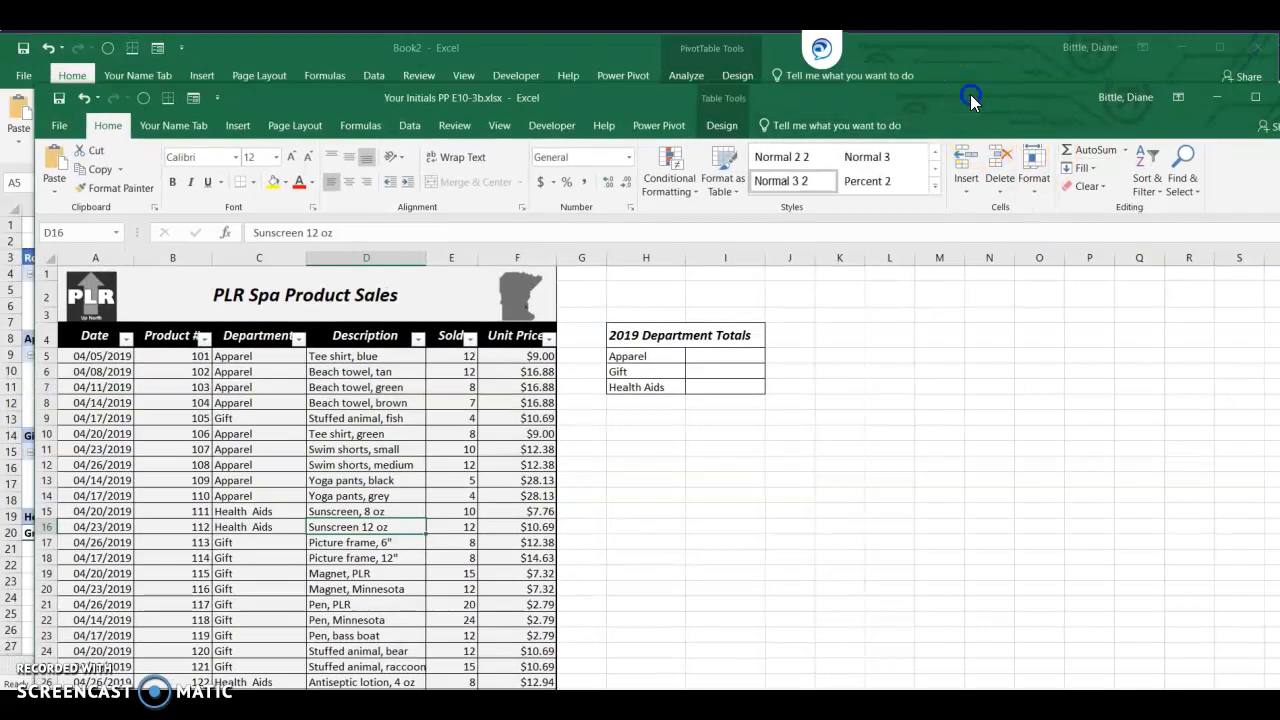
double_click(972, 97)
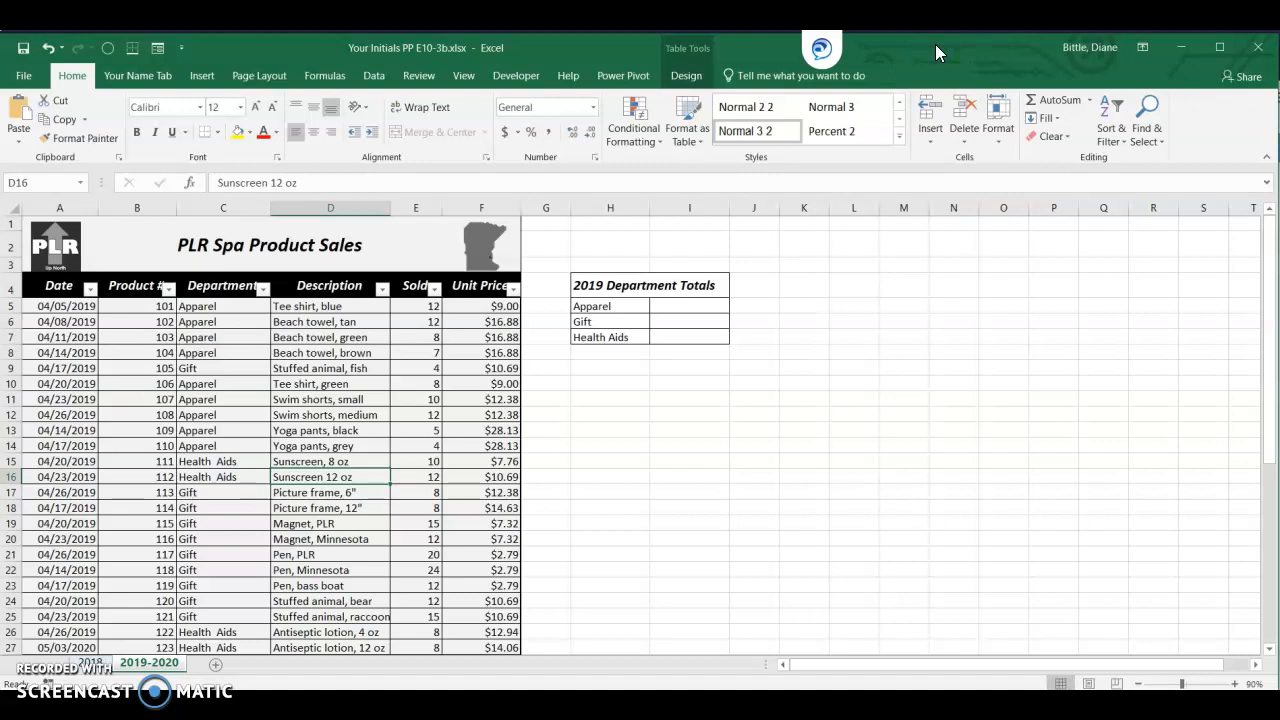
- Enter a formula in cell I5 that retrieves the Apparel Total from the PivotTable on Book2's Timeline sheet
left_click(670, 307)
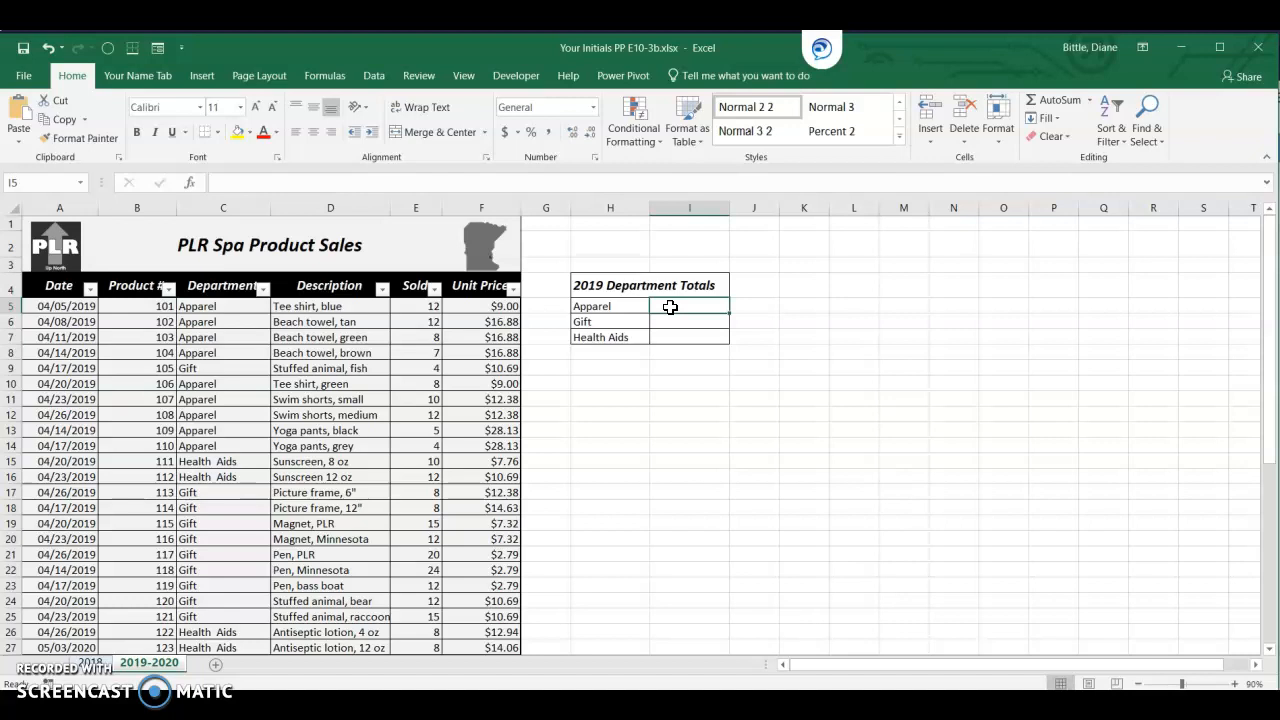
type("=")
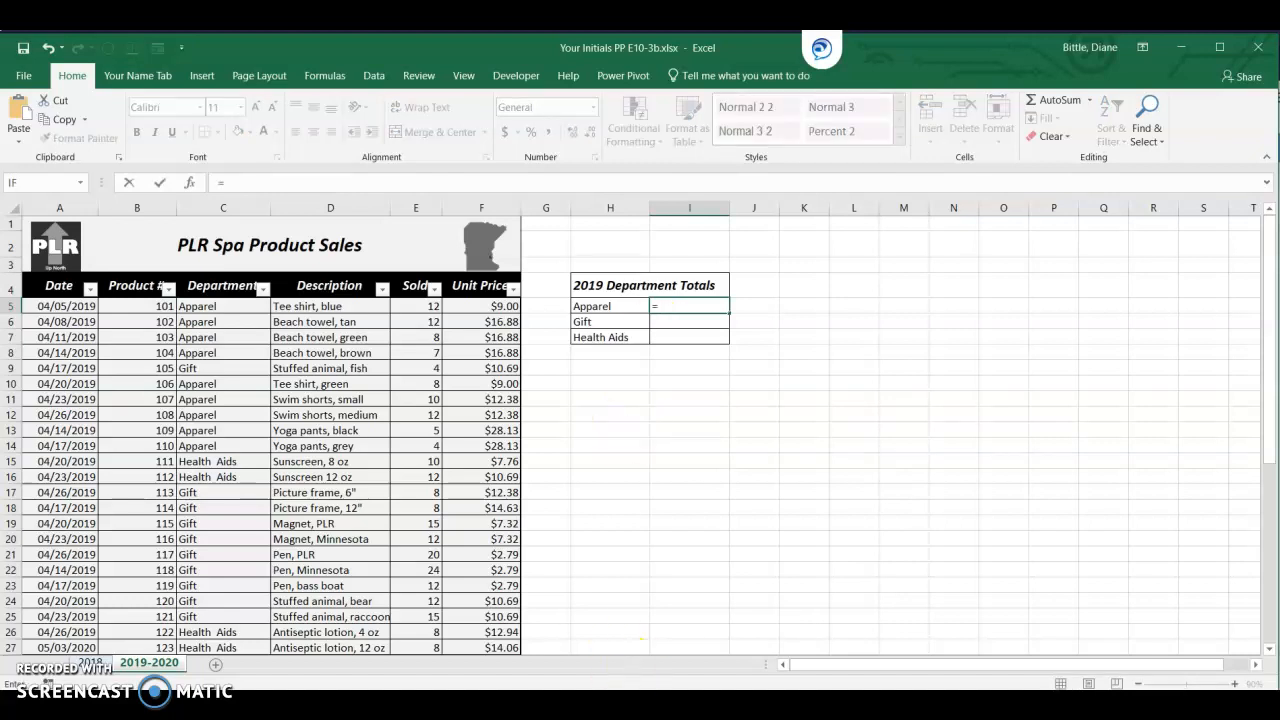
mouse_move(603, 705)
left_click(690, 650)
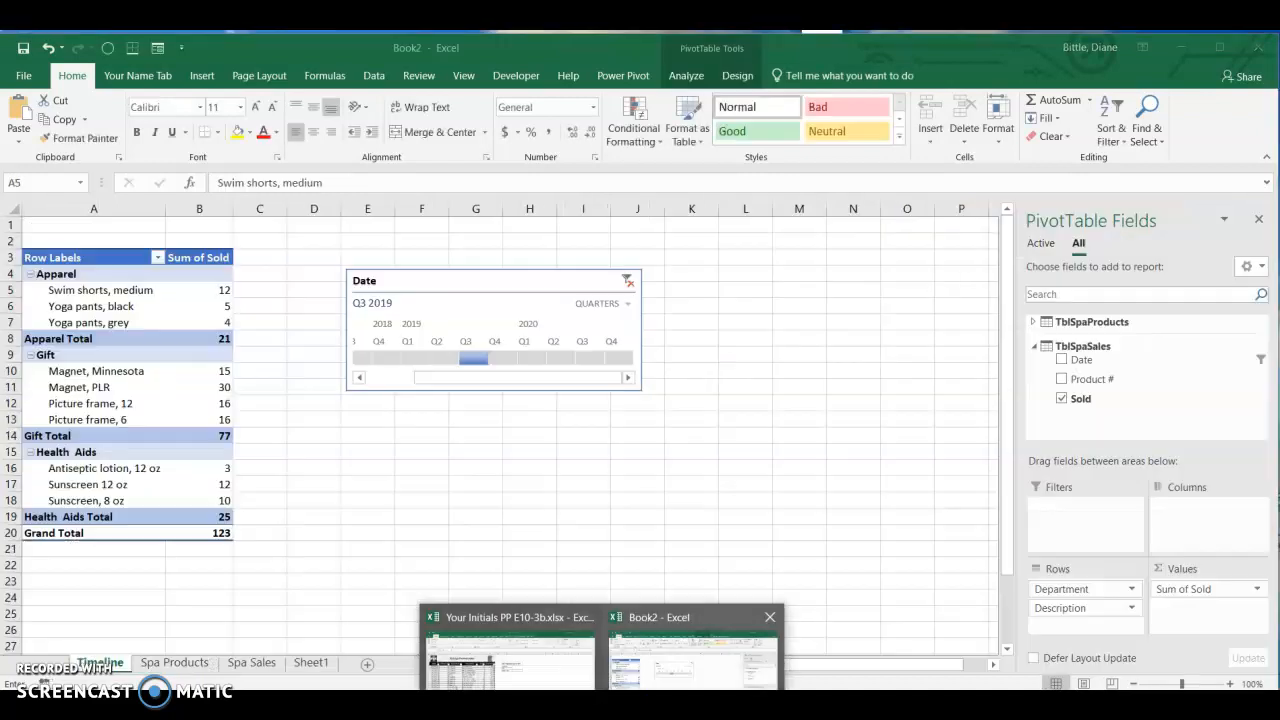
left_click(208, 338)
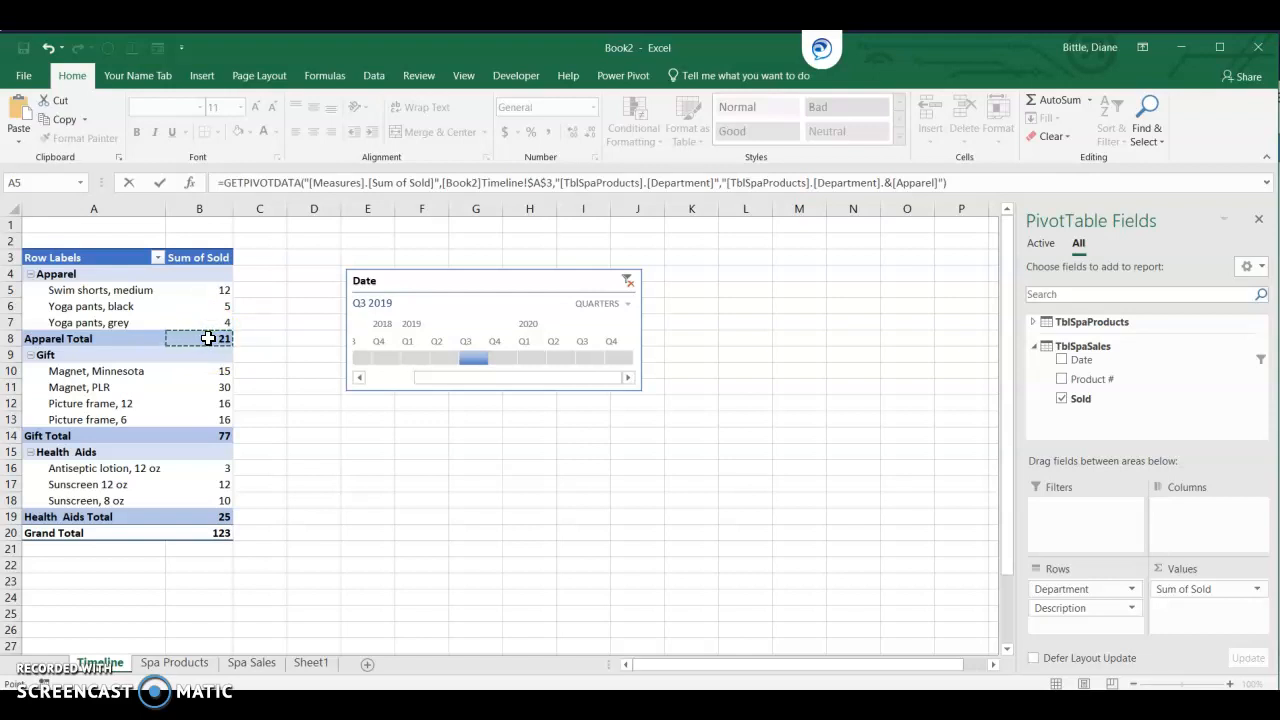
key("Return")
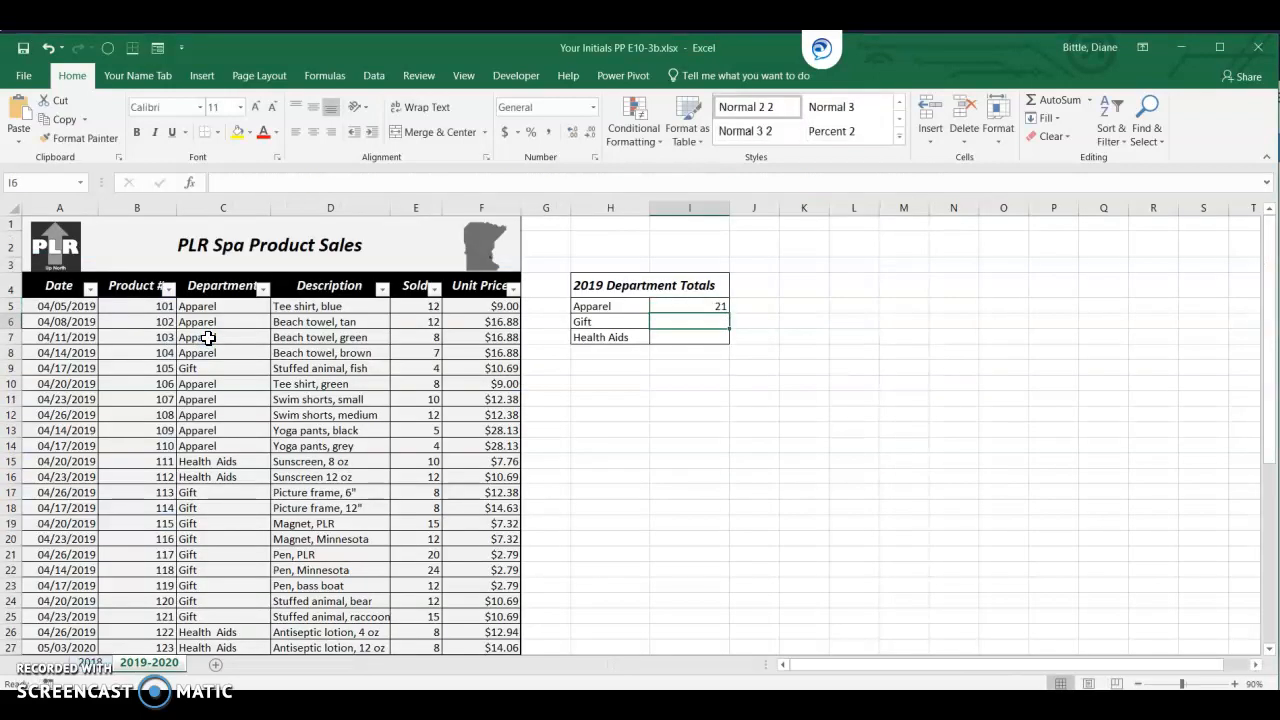
- Enter a GETPIVOTDATA formula in cell I6 that retrieves the Gift Total from the PivotTable on Book2's Timeline sheet
key("Up")
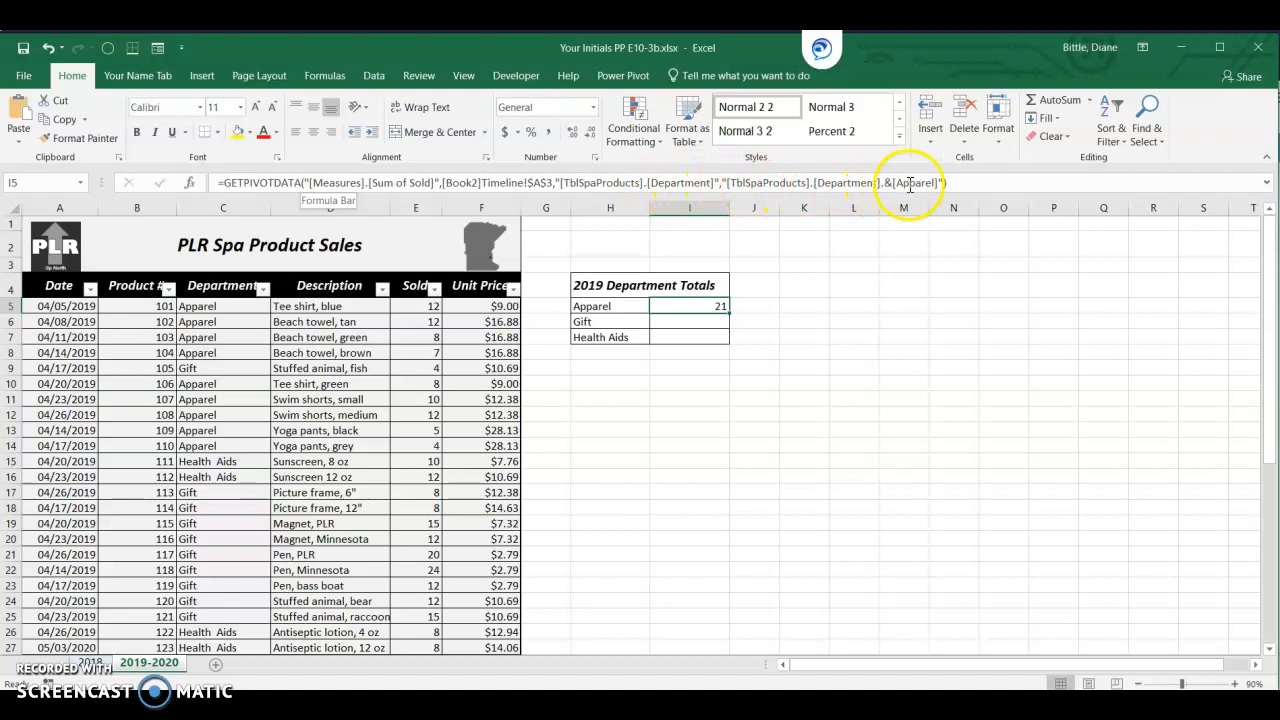
left_click(710, 326)
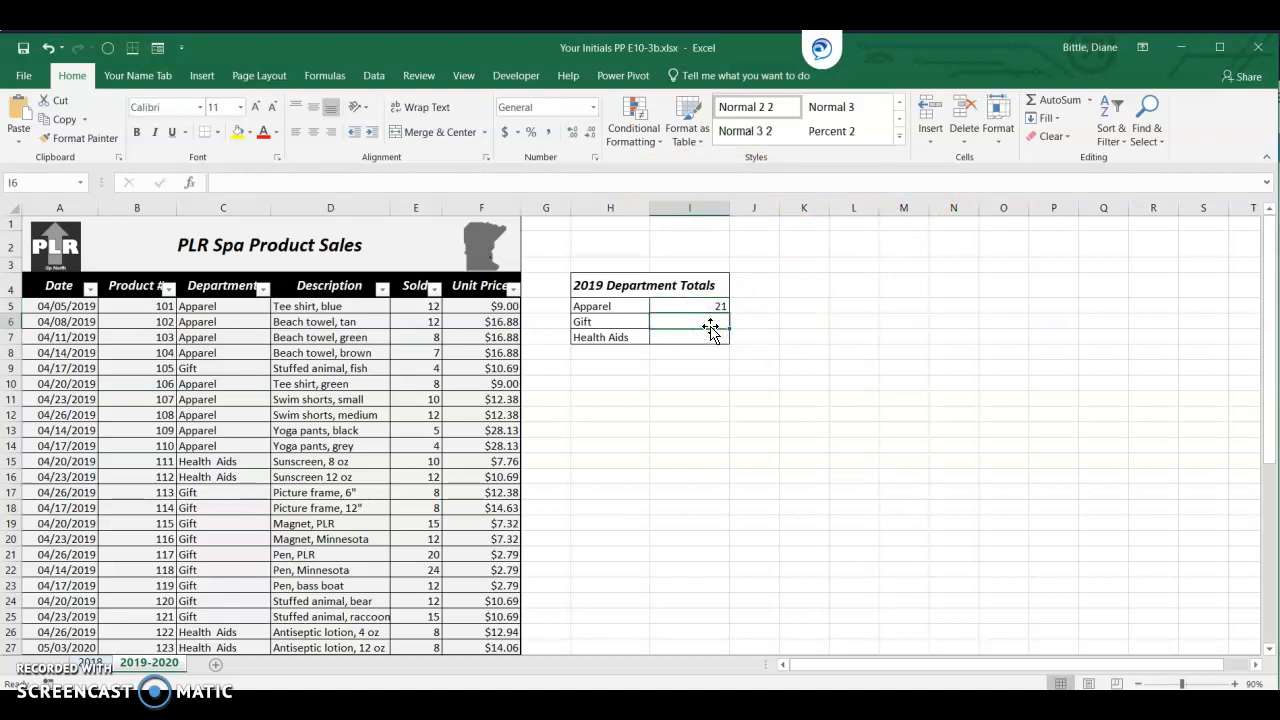
type("=")
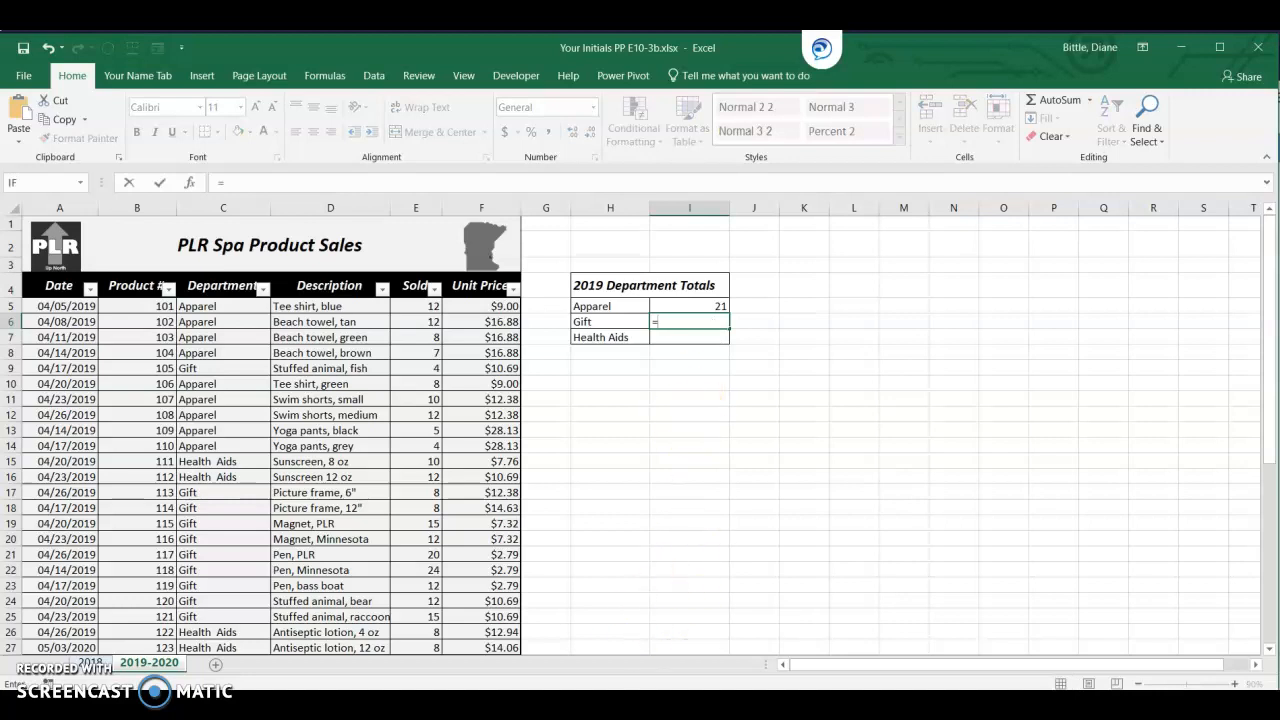
left_click(602, 712)
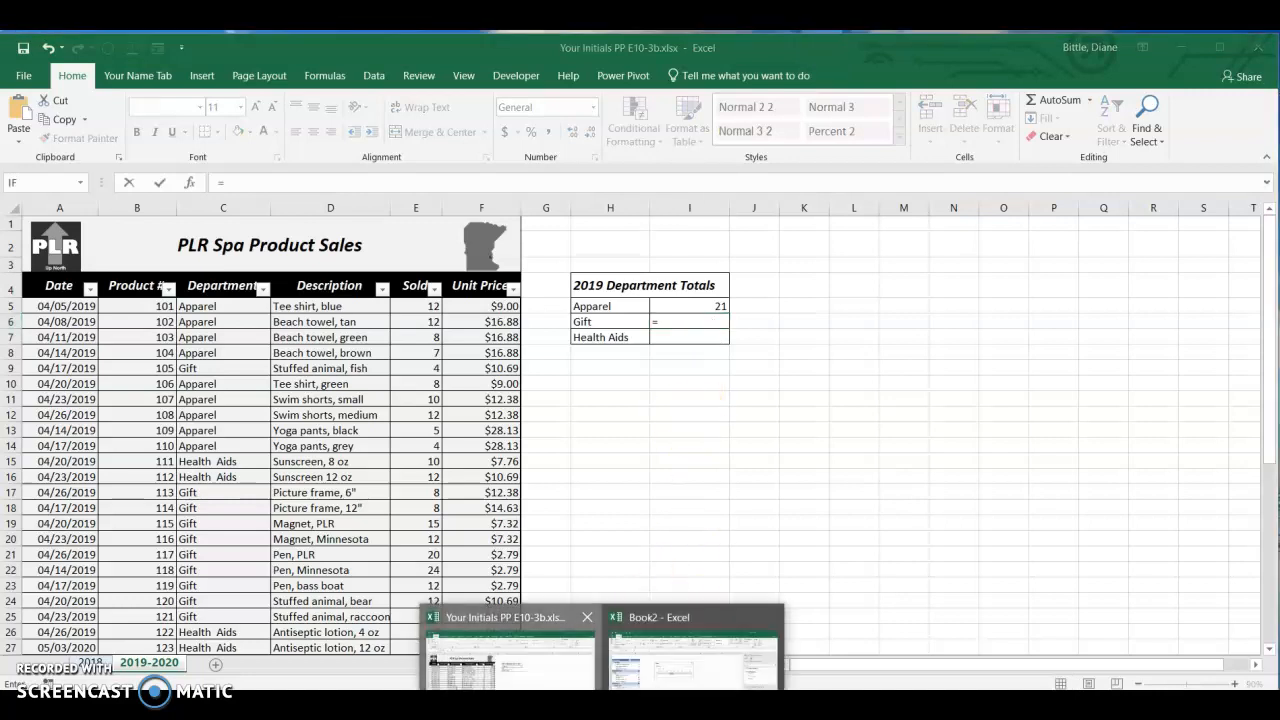
left_click(510, 655)
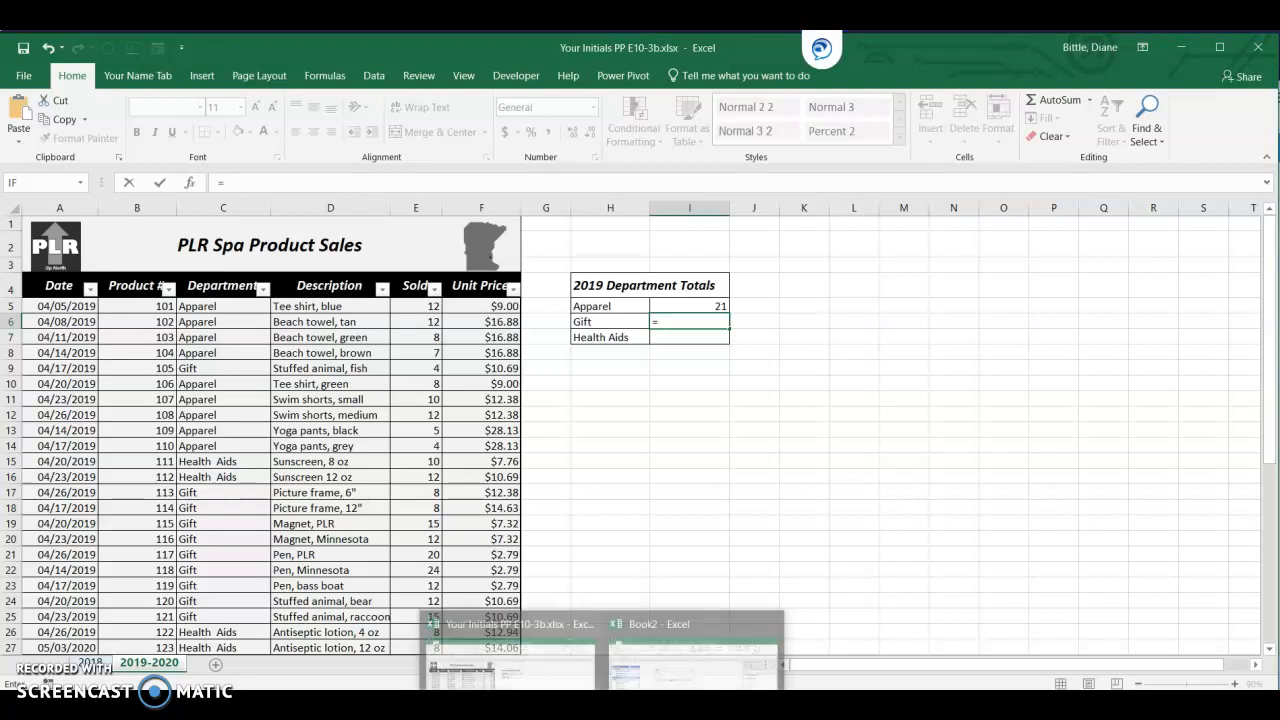
left_click(657, 663)
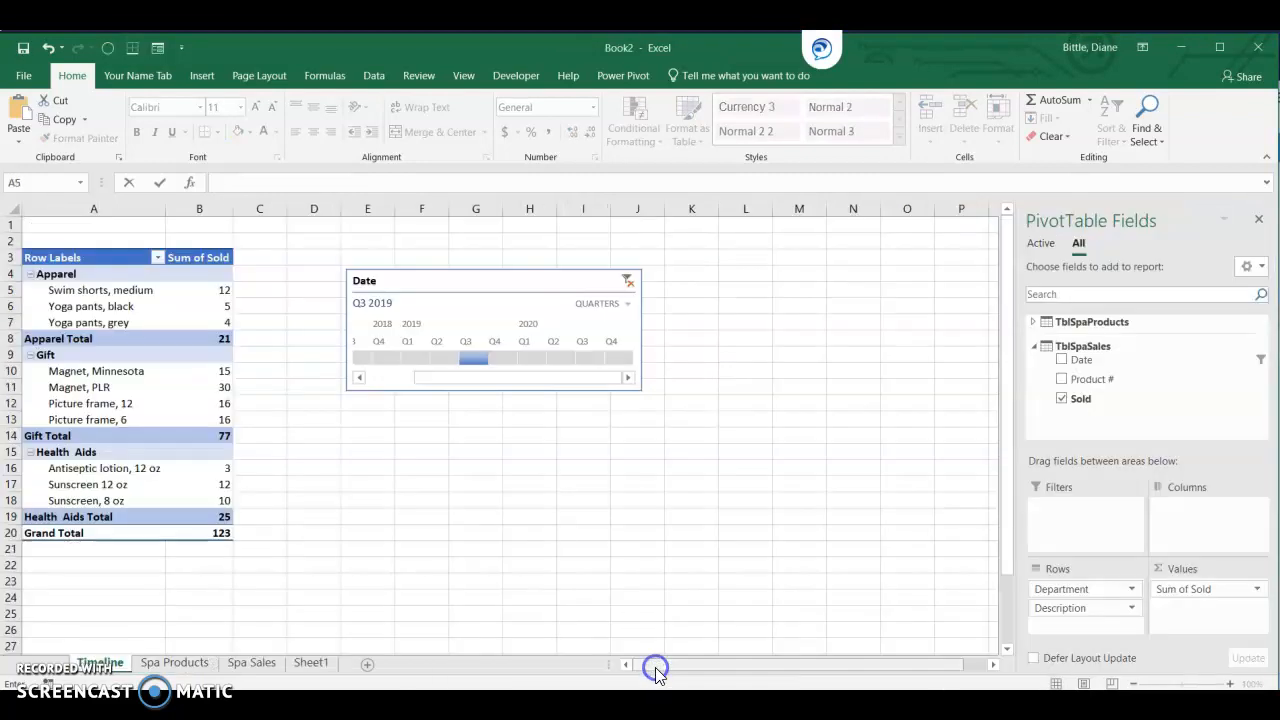
left_click(221, 437)
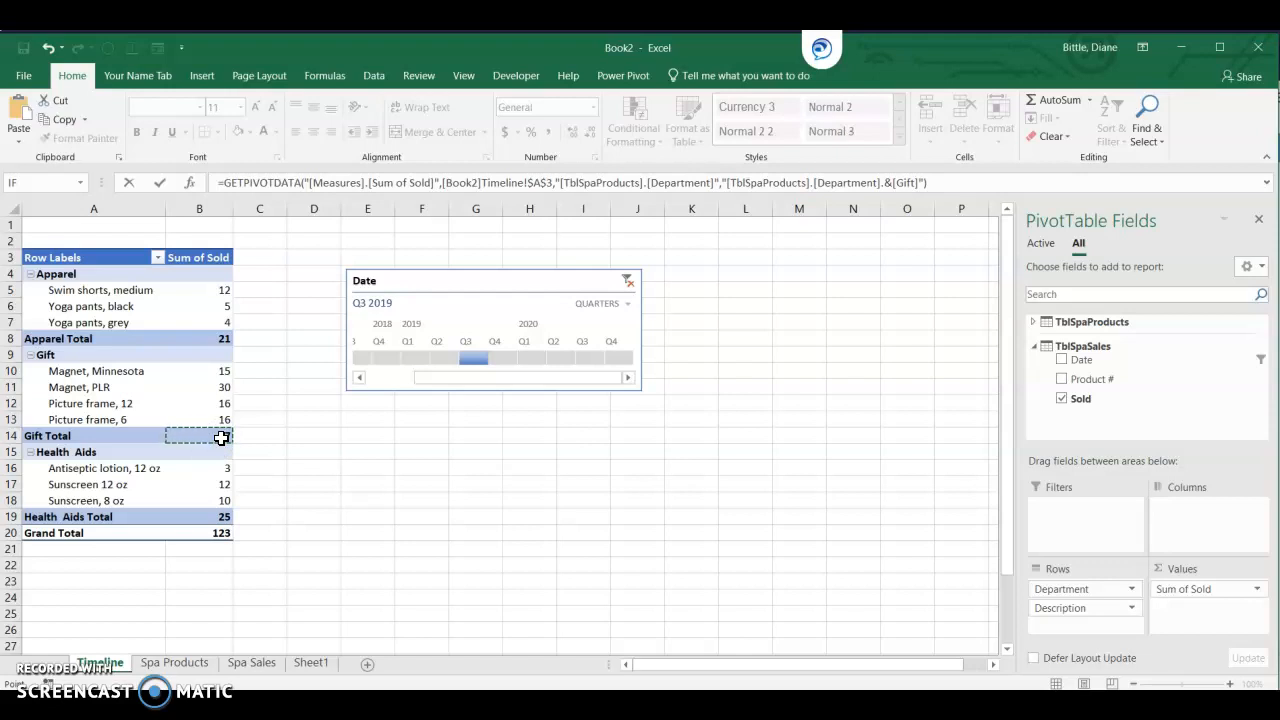
key("Return")
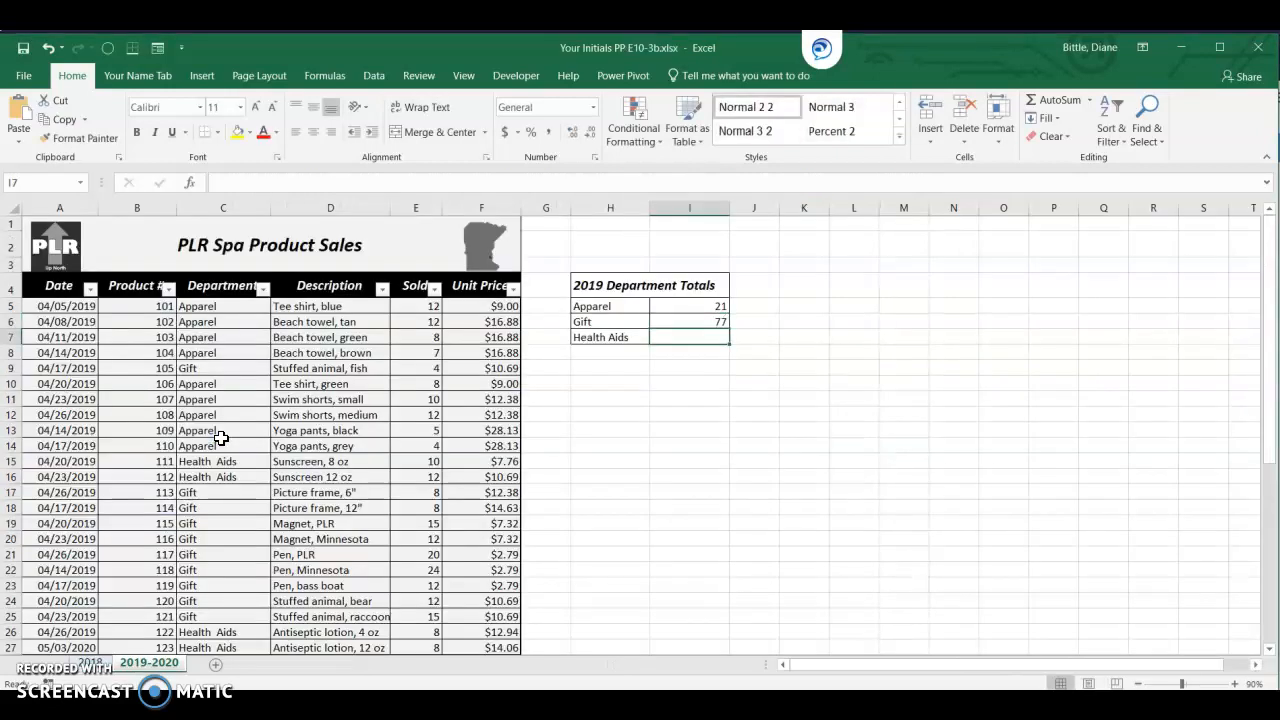
- Enter a GETPIVOTDATA formula in cell I7 that retrieves the Health Aids Total from the same PivotTable in Book2
type("=")
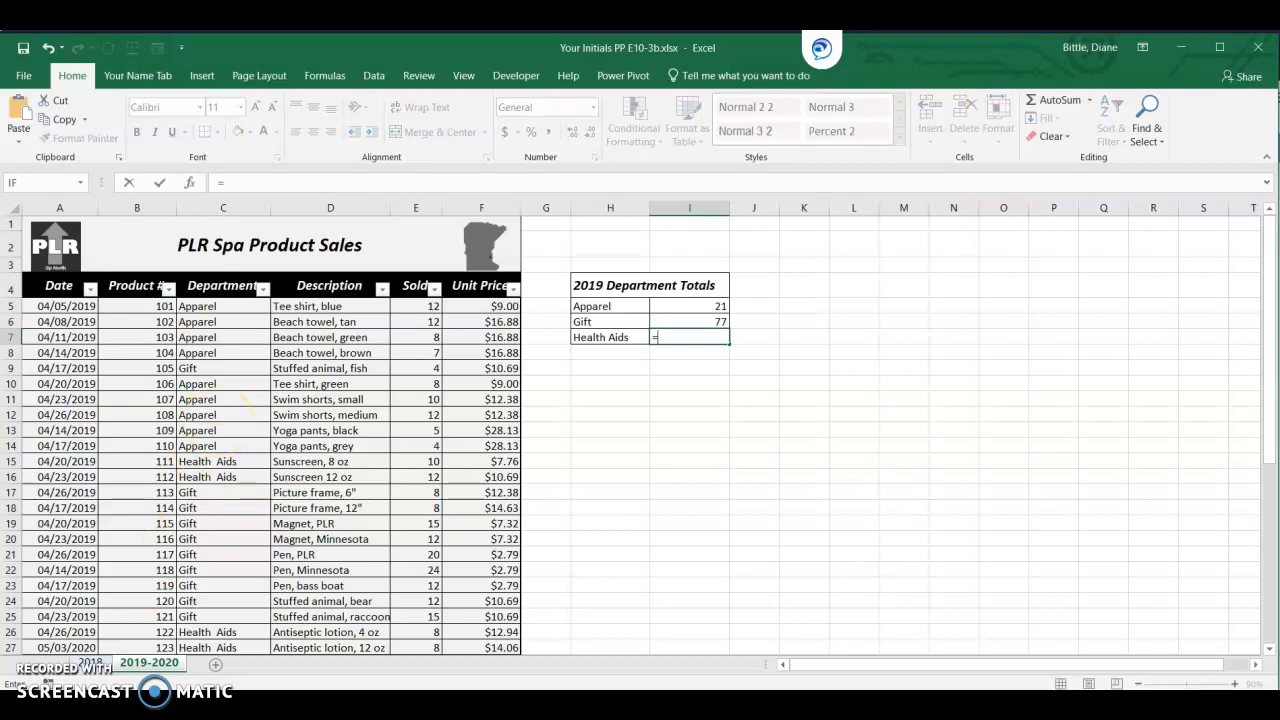
mouse_move(604, 700)
left_click(665, 678)
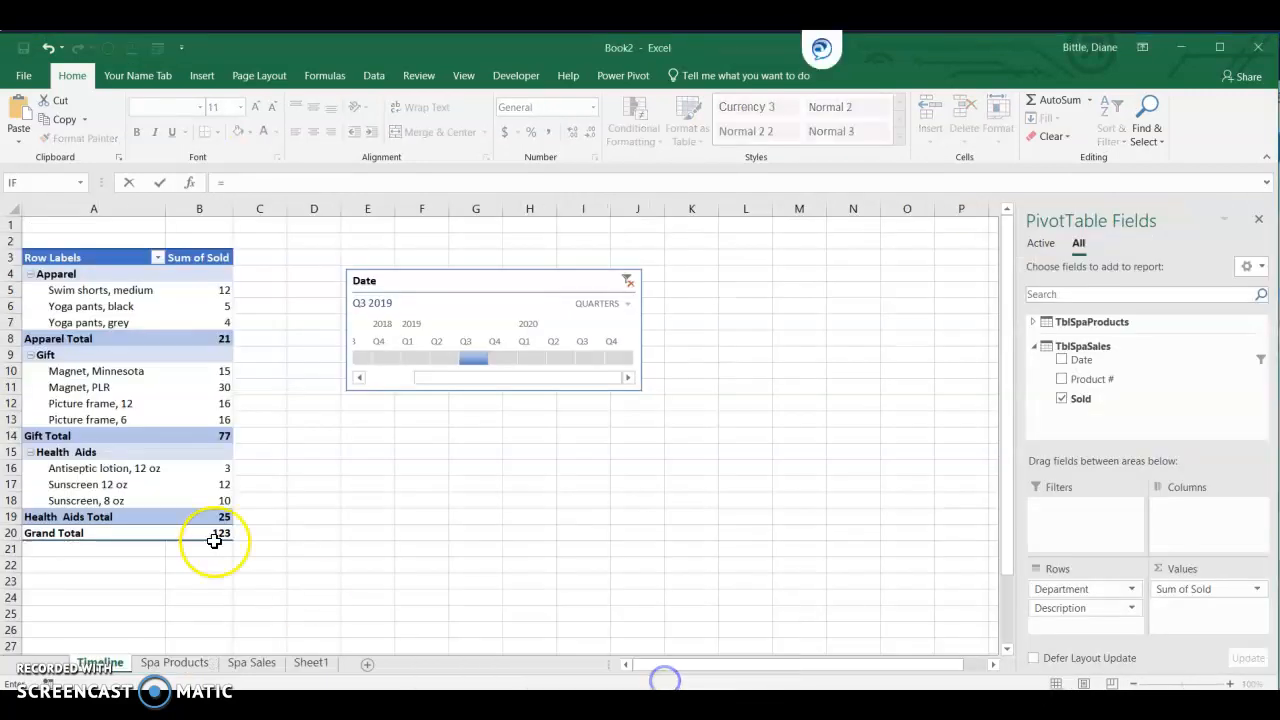
left_click(208, 516)
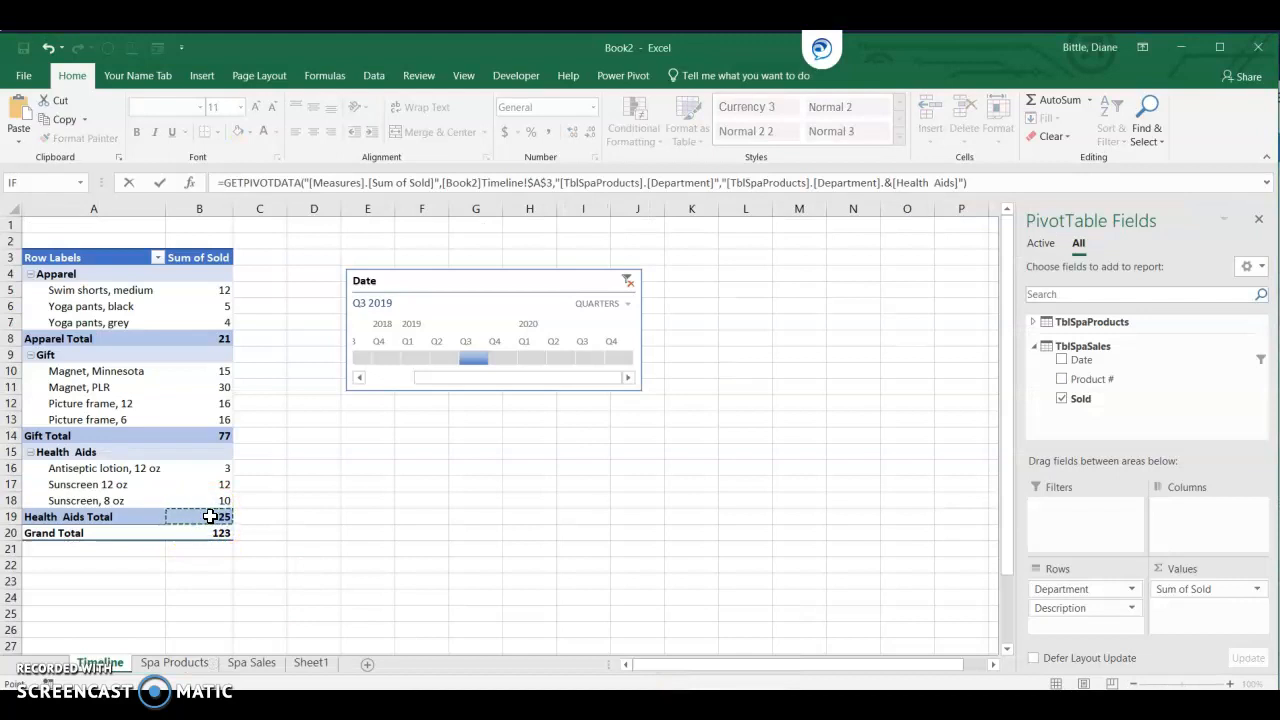
key("Return")
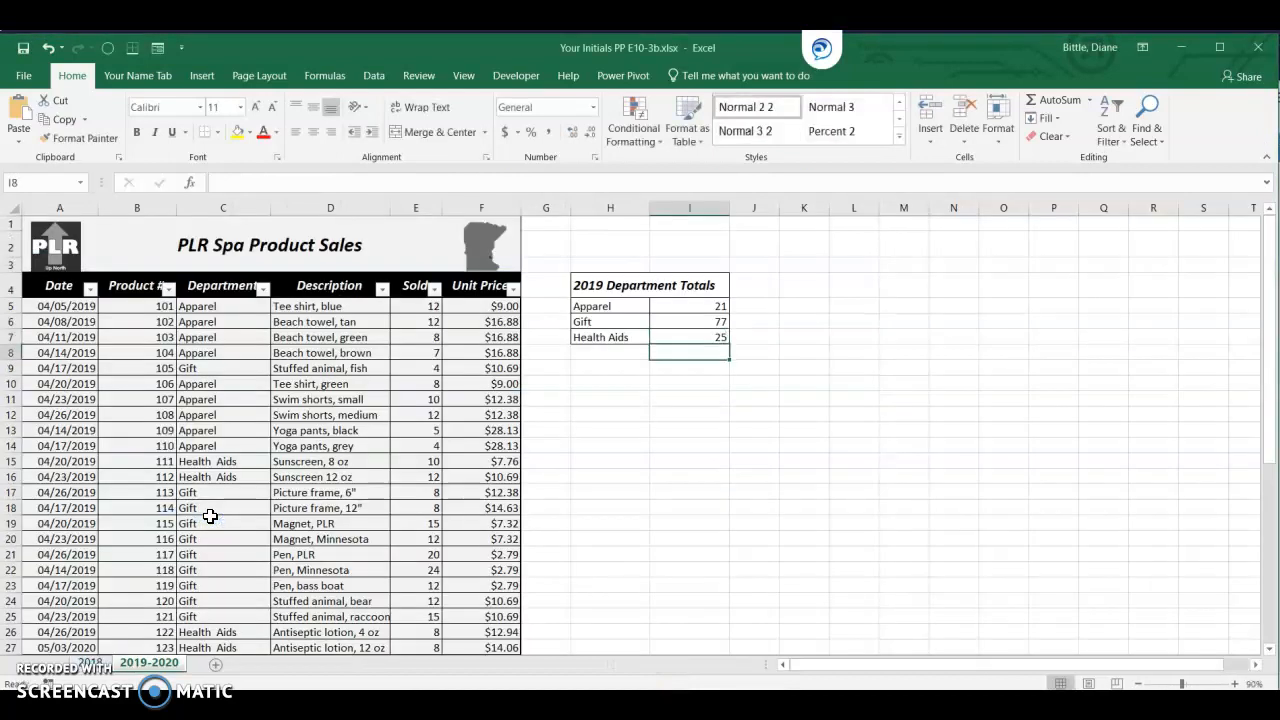
key("Up")
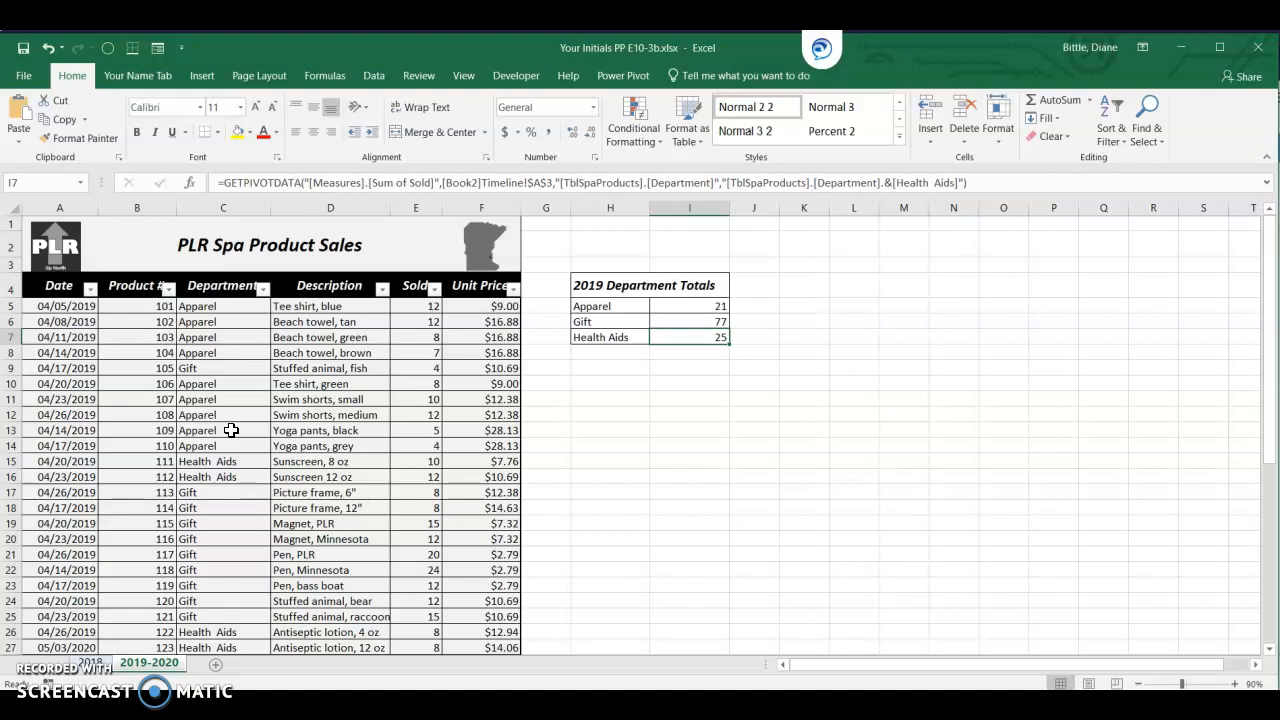
- Move the Department field from Rows to Columns in Book2's PivotTable and check the department totals in Your Initials PP E10-3b.xlsx
left_click(552, 703)
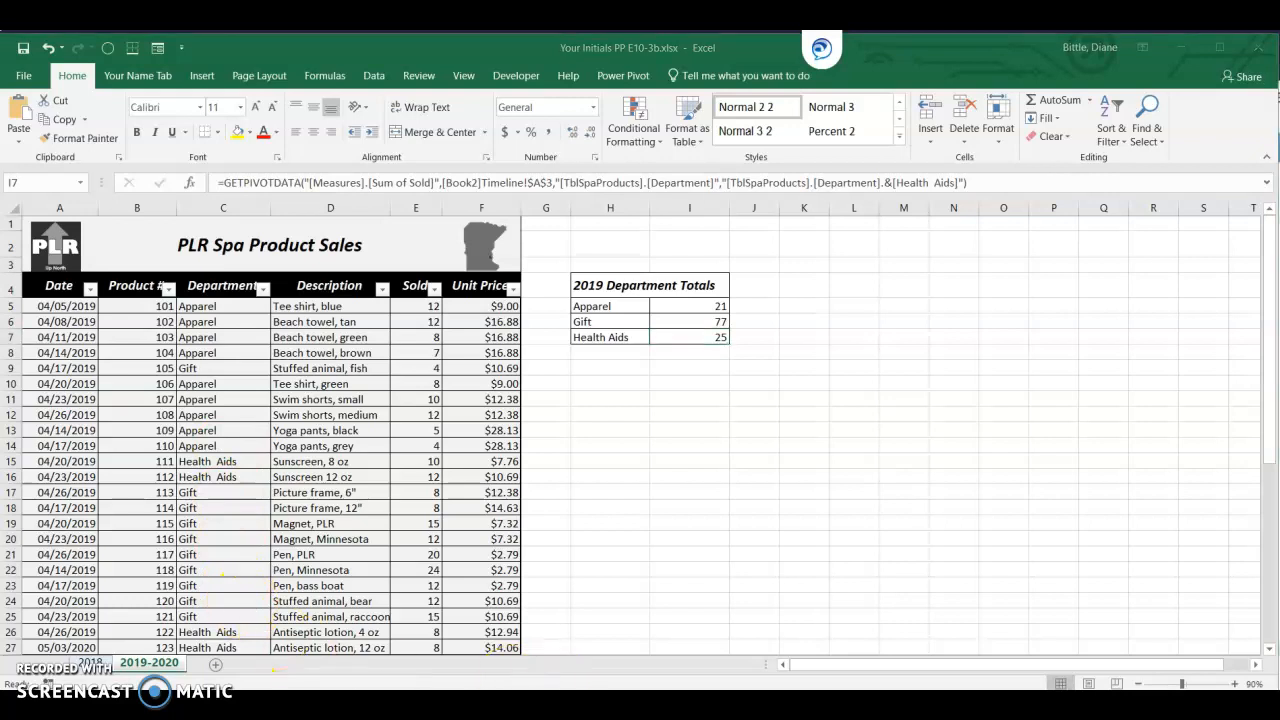
left_click(665, 650)
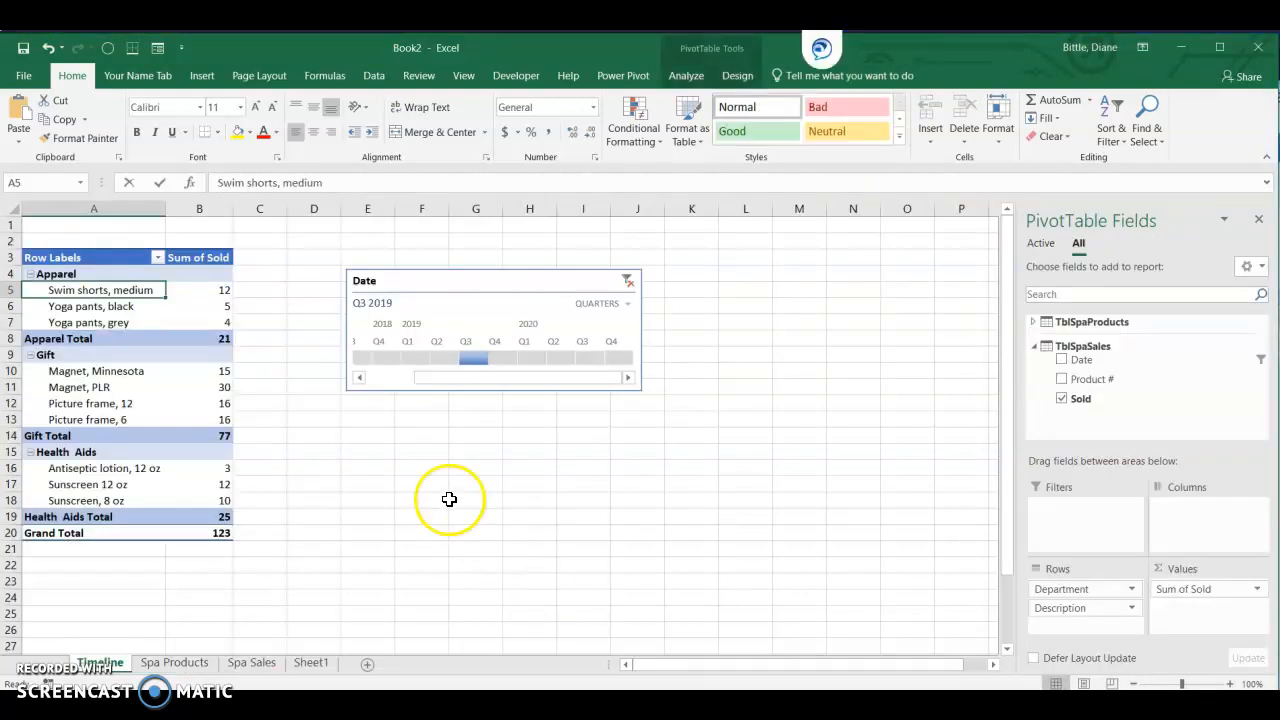
left_click(1058, 590)
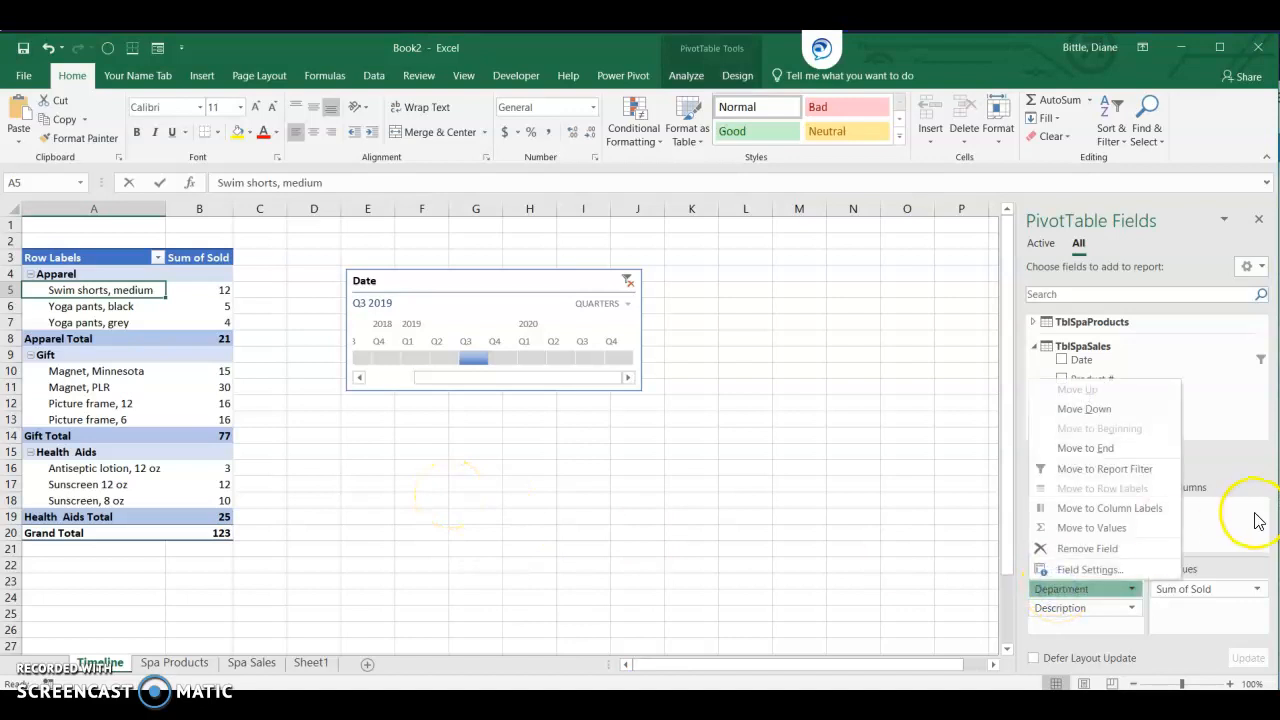
left_click(764, 483)
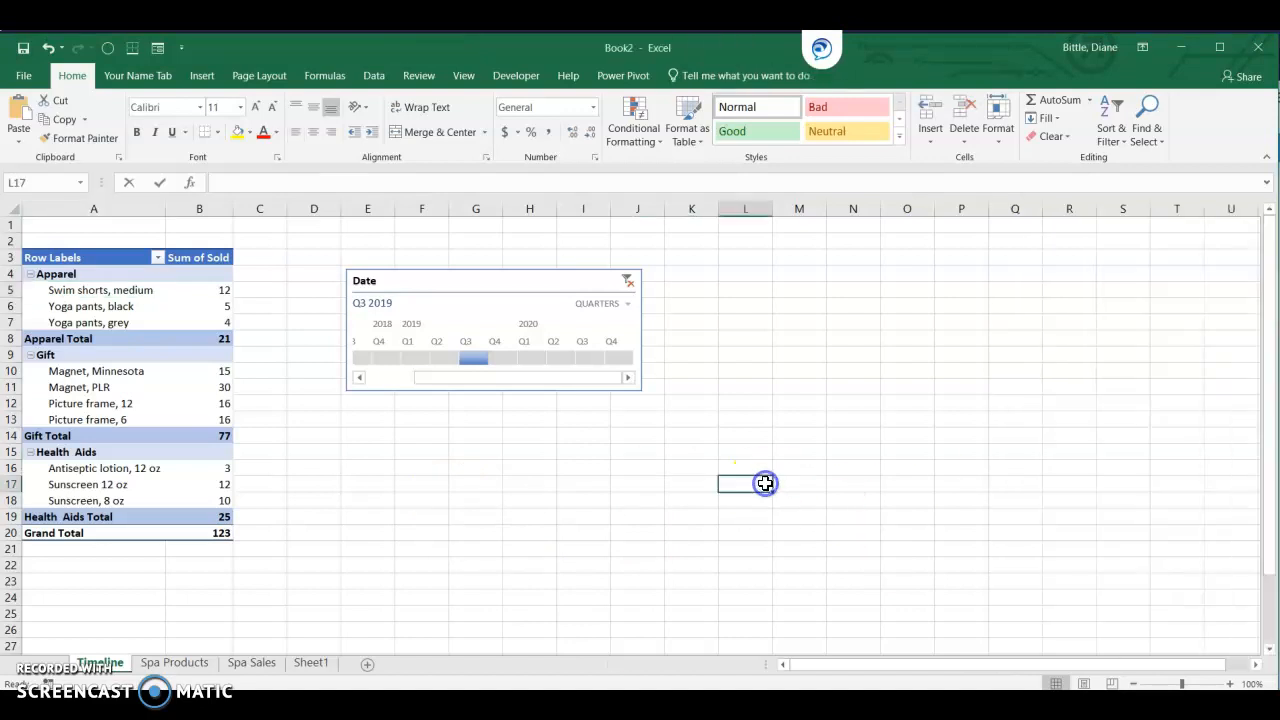
left_click(94, 338)
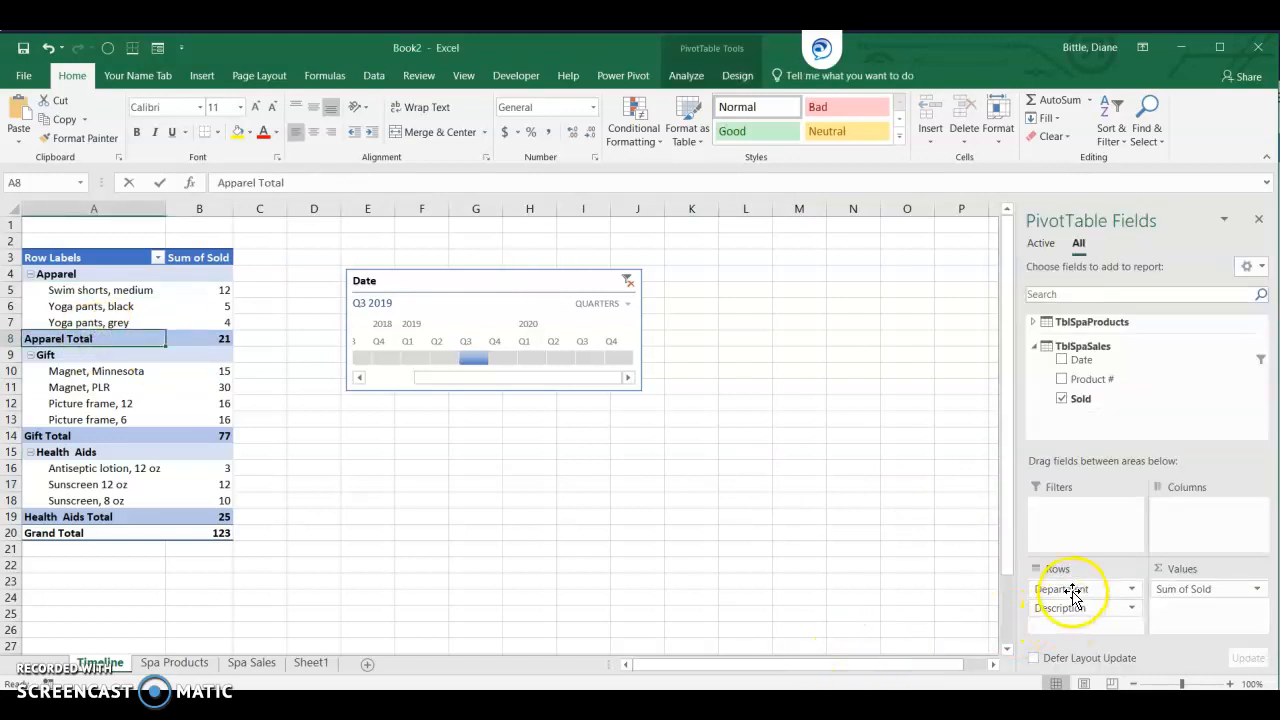
left_click_drag(1071, 591, 1186, 525)
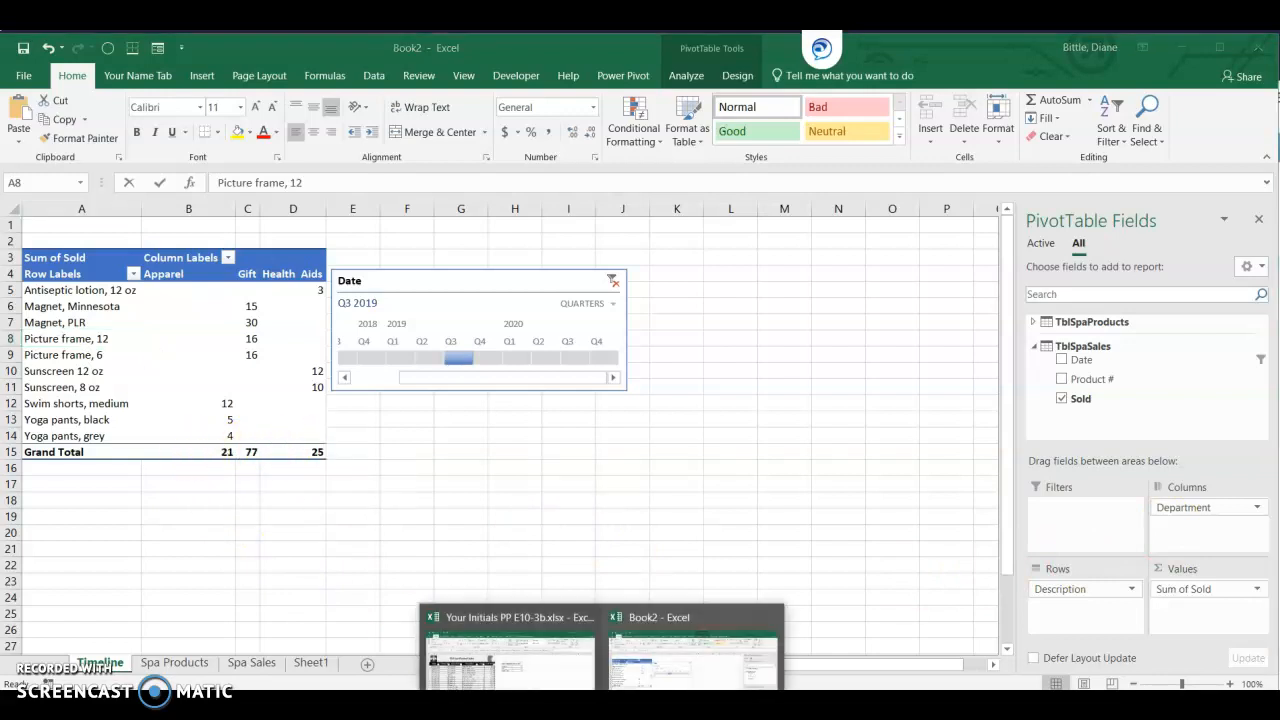
left_click(534, 673)
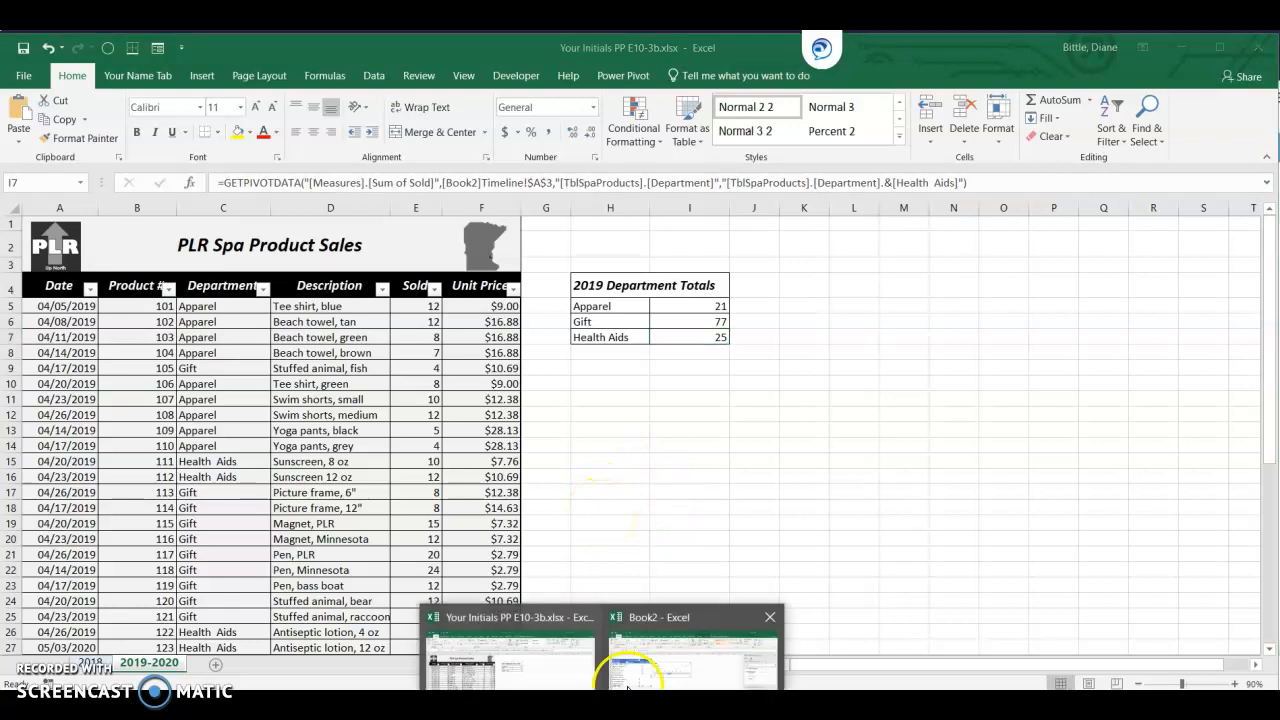
left_click(667, 666)
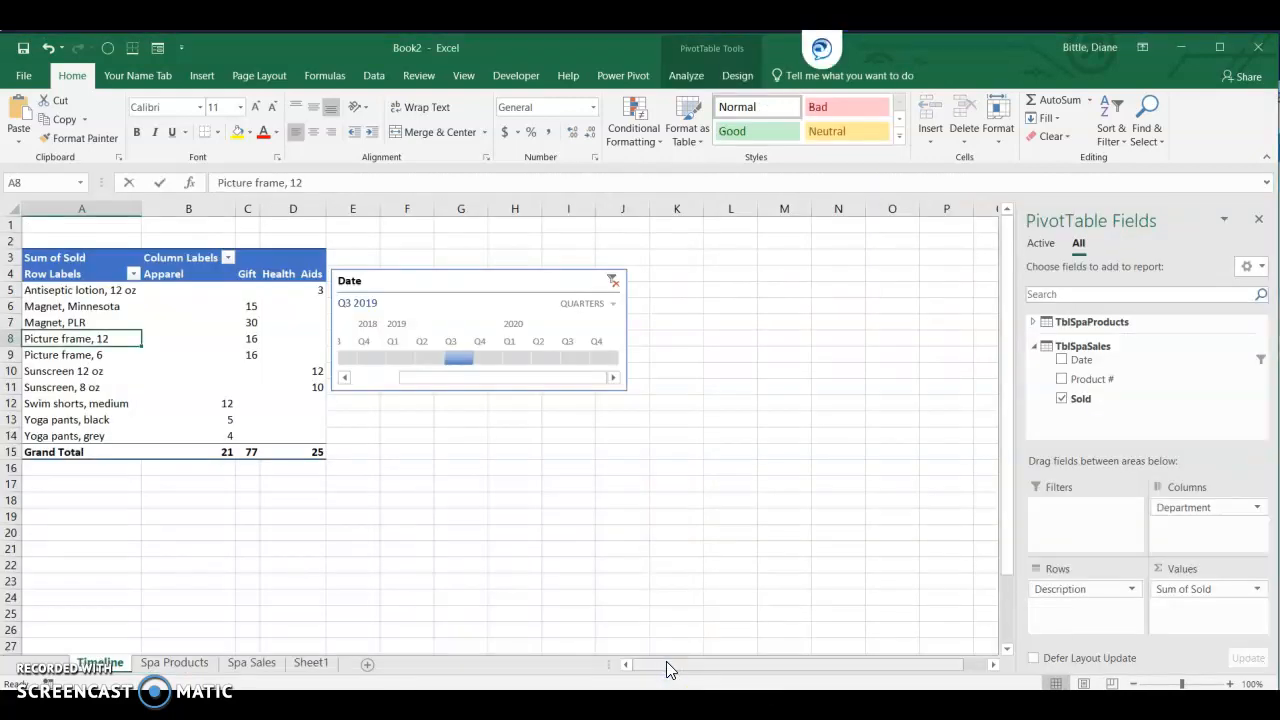